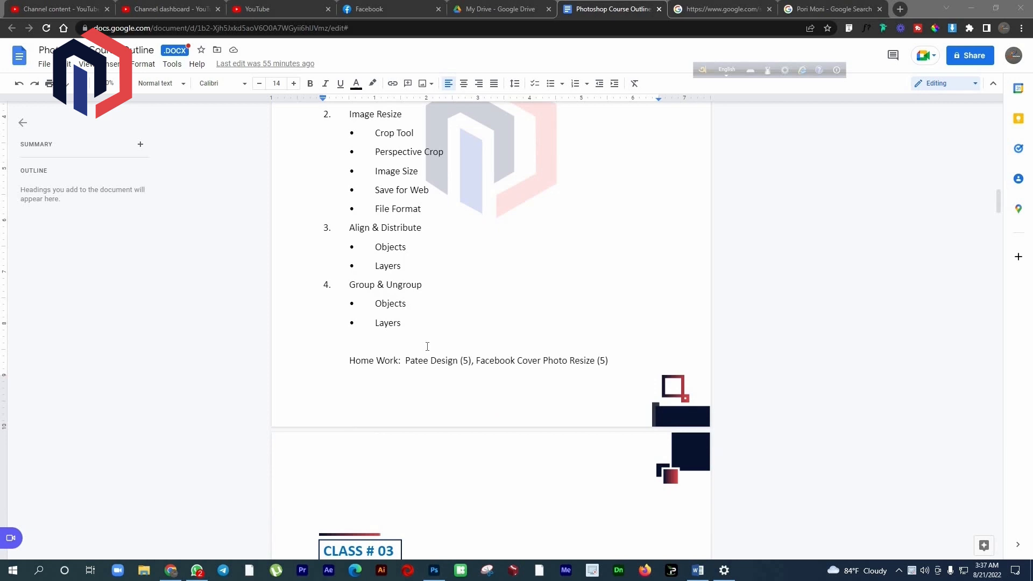
pyautogui.click(436, 576)
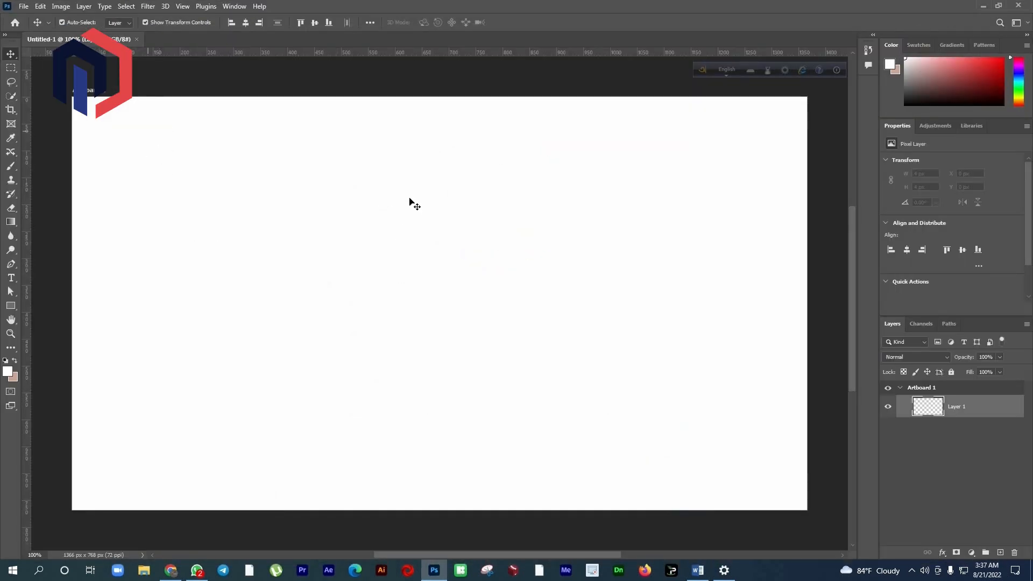
pyautogui.scroll(-1, 414, 199)
pyautogui.scroll(2, 414, 199)
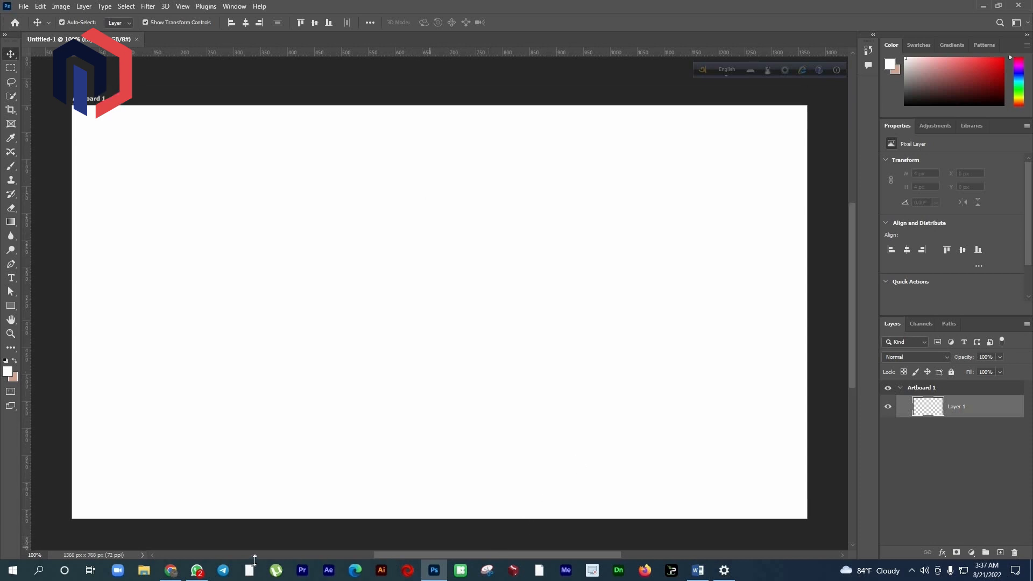
pyautogui.hotkey('alt', 'Tab')
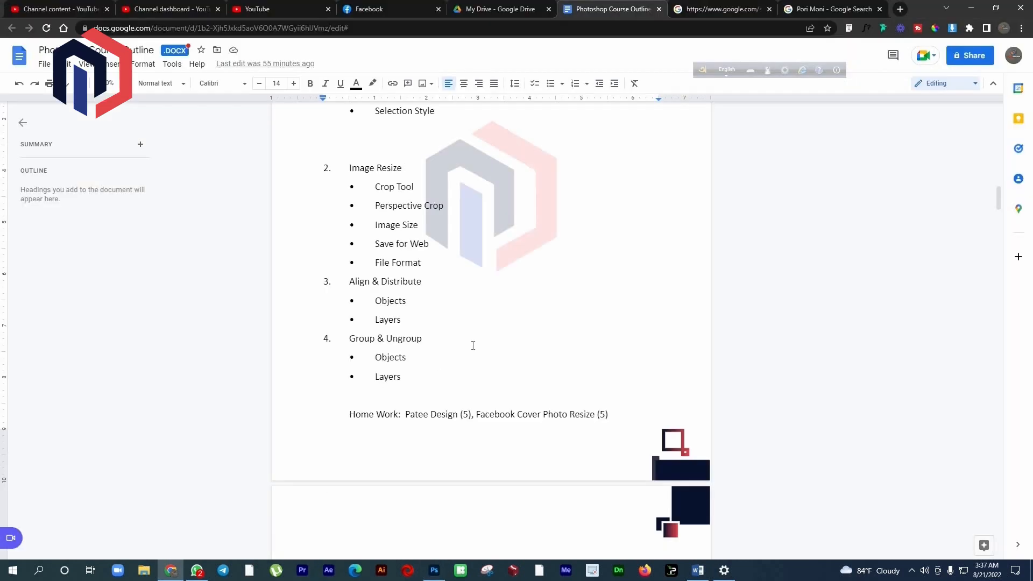
pyautogui.hotkey('alt', 'Tab')
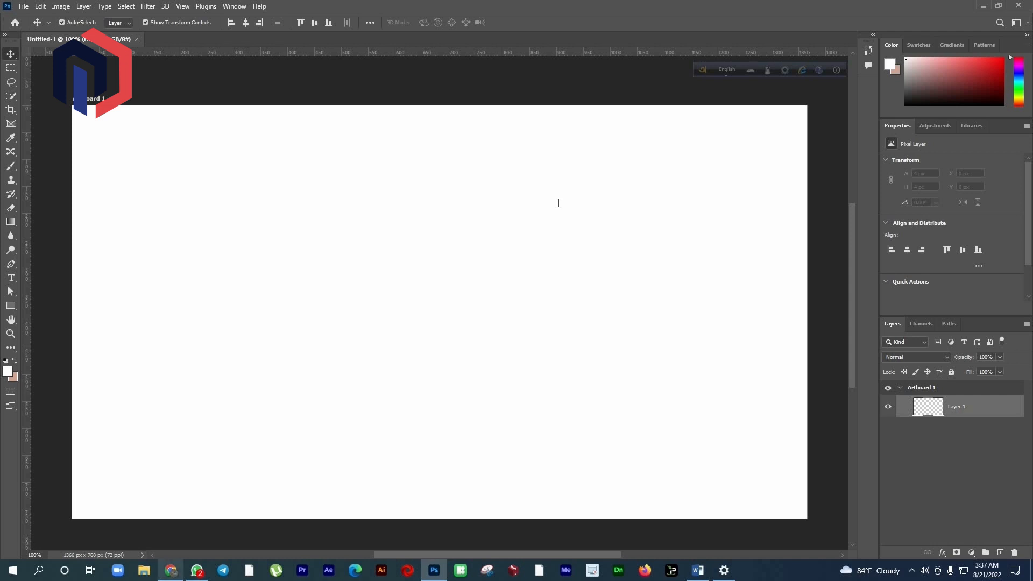
# Switch to Chrome and copy the previewed 1,920 × 1,080 photo of the woman in green from the image search results
pyautogui.hotkey('alt', 'Tab')
pyautogui.click(841, 6)
pyautogui.rightClick(794, 198)
pyautogui.click(807, 264)
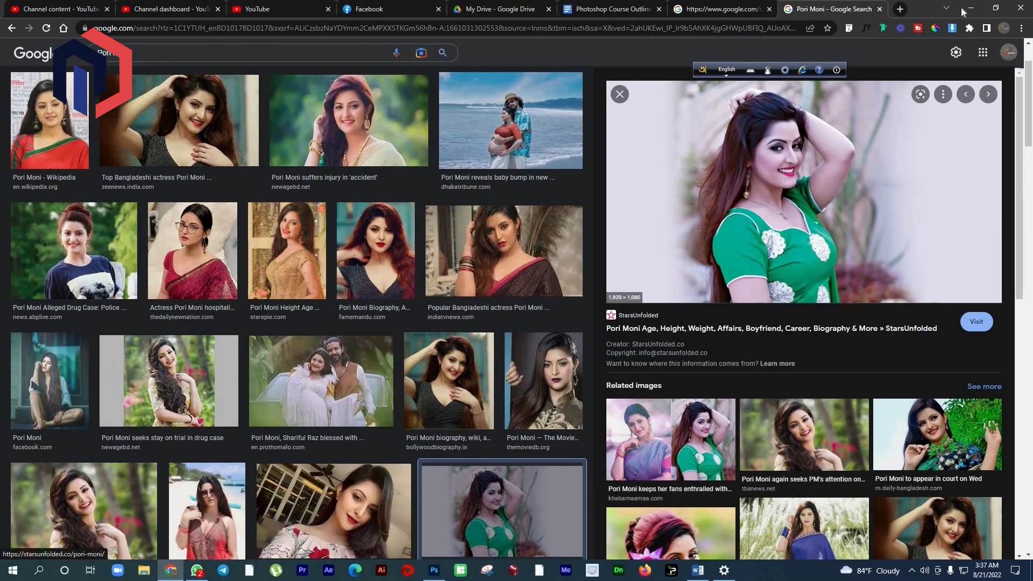
# Switch to Photoshop, create a new 1920 × 1080 px document and paste the copied photo into it
pyautogui.hotkey('alt', 'Tab')
pyautogui.hotkey('ctrl', 'n')
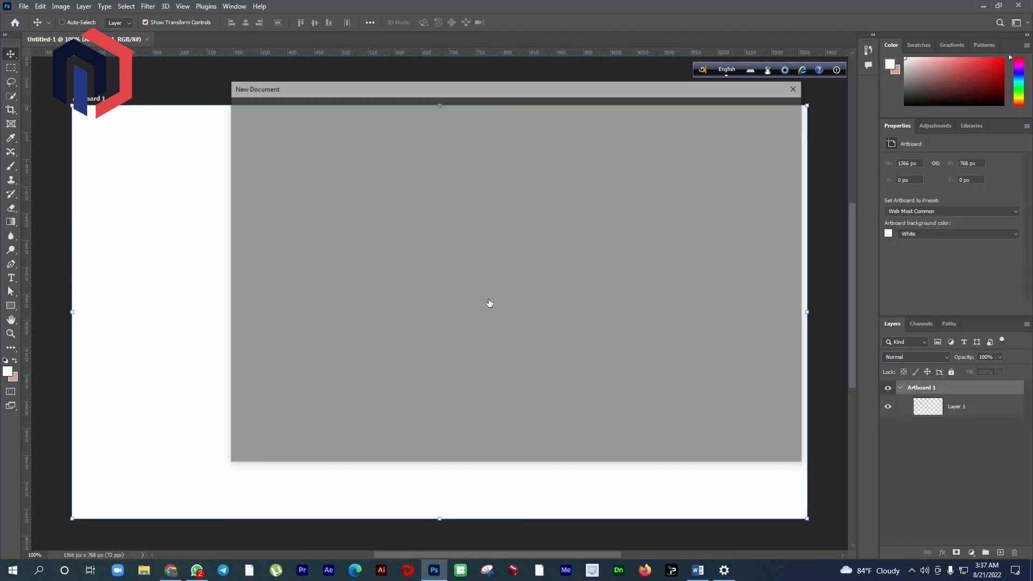
pyautogui.press('Return')
pyautogui.hotkey('ctrl', 'v')
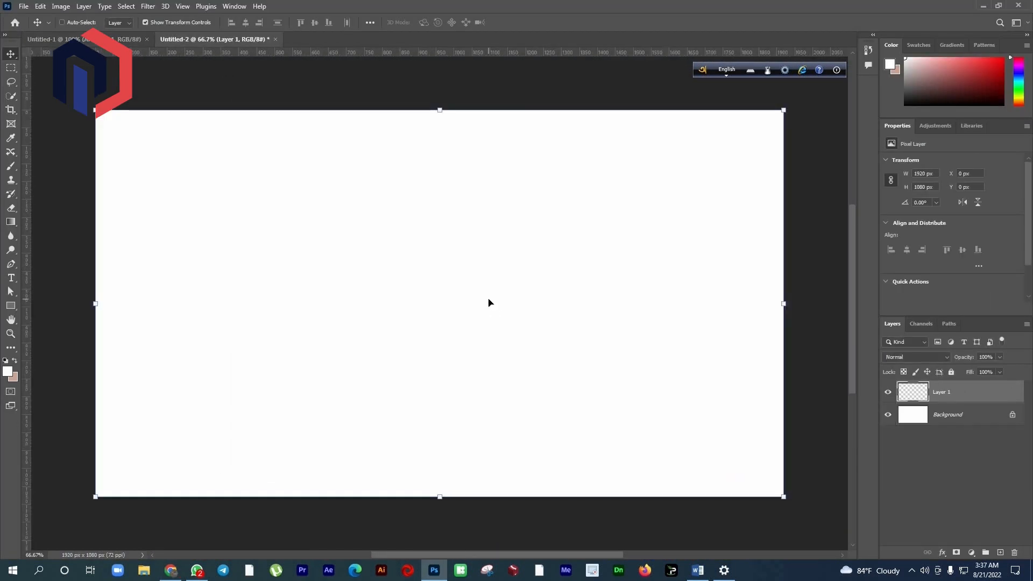
pyautogui.scroll(-1, 372, 291)
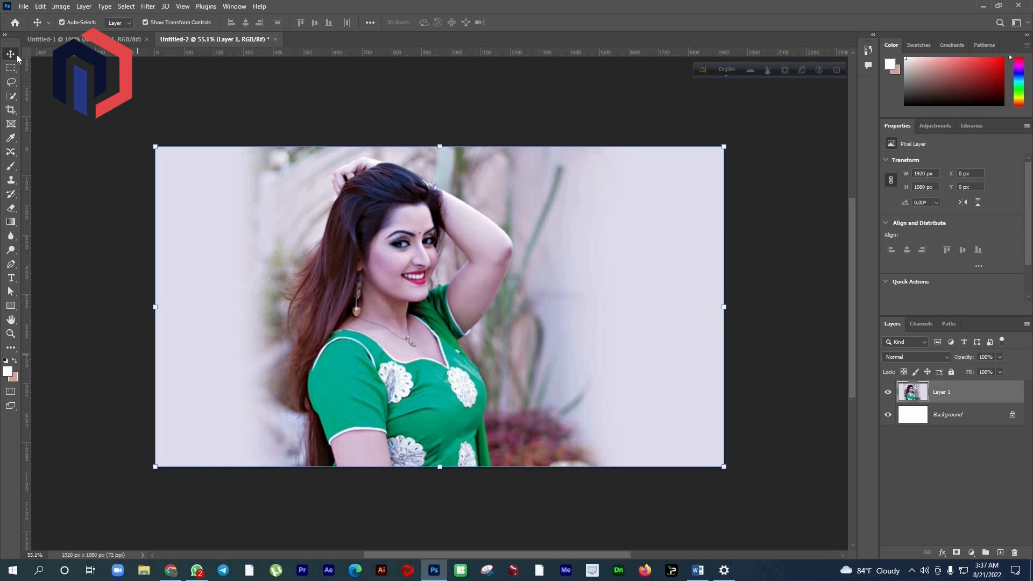
# Show the toolbar in two columns and crop both sides of the photo to about 1045 × 1080 px
pyautogui.click(5, 35)
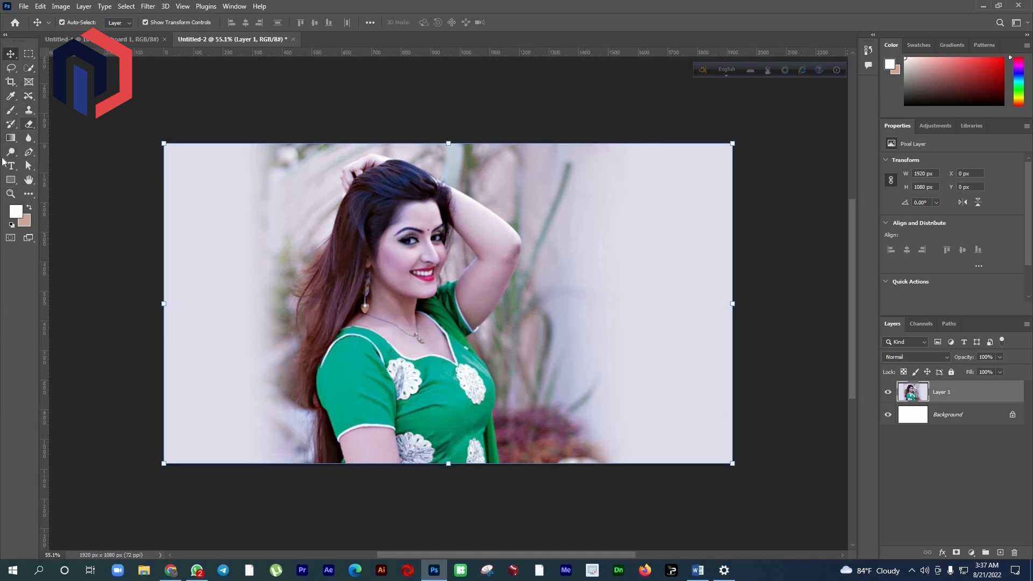
pyautogui.click(10, 84)
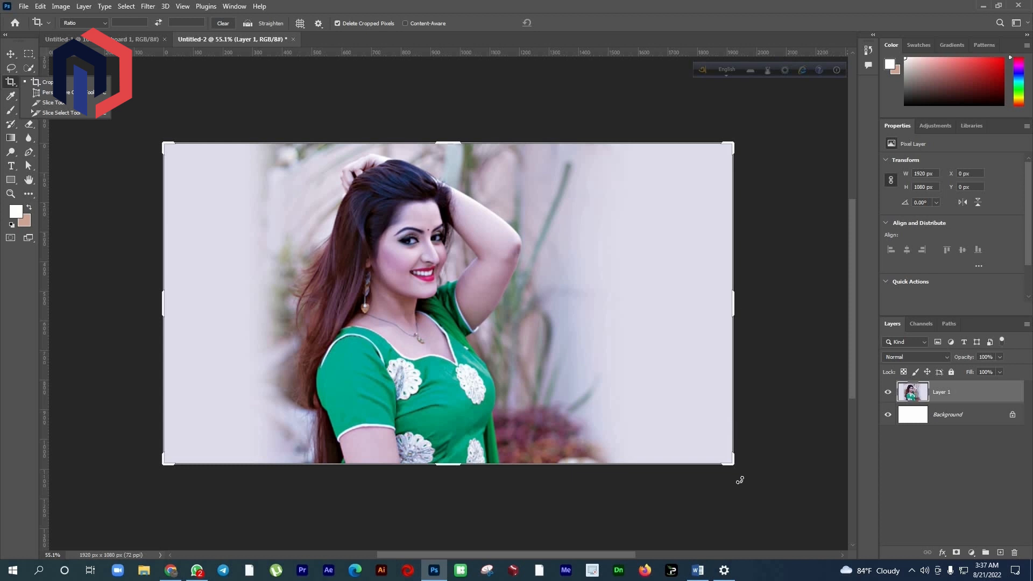
pyautogui.moveTo(161, 303); pyautogui.dragTo(245, 302)
pyautogui.moveTo(694, 307); pyautogui.dragTo(609, 299)
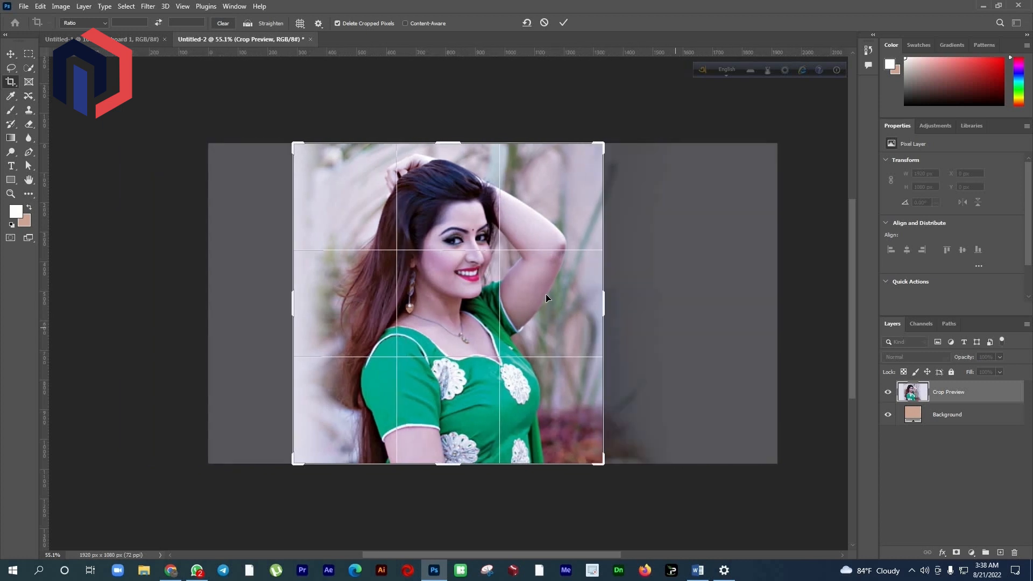
pyautogui.press('Return')
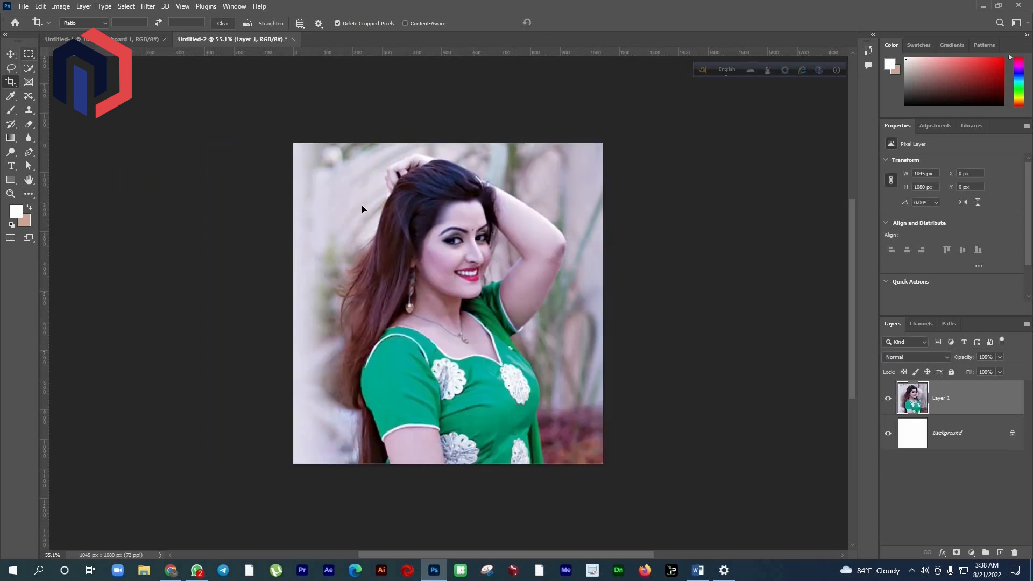
pyautogui.press('v')
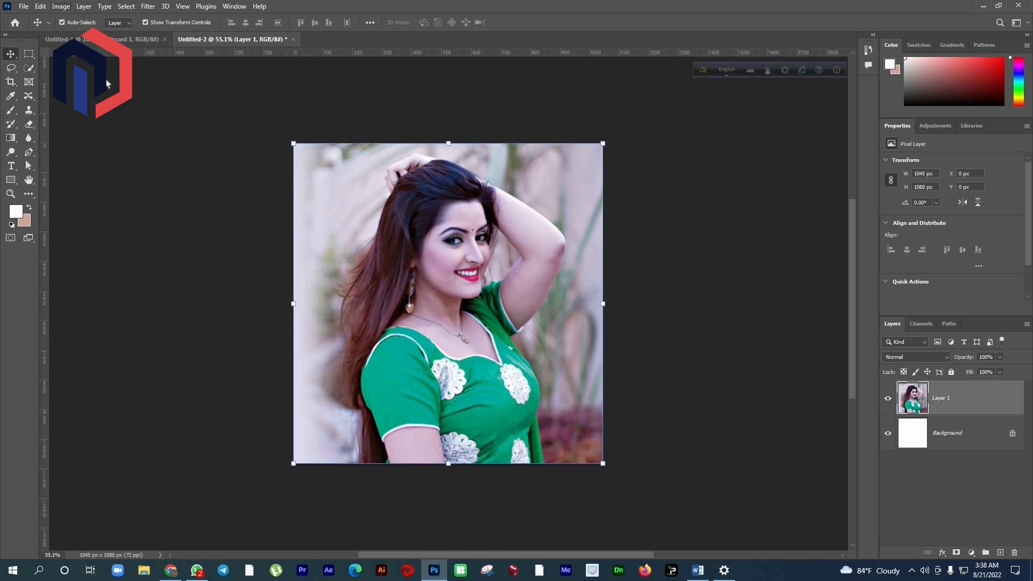
# Check the cropped document's width and height in the Canvas Size settings
pyautogui.click(61, 6)
pyautogui.click(99, 96)
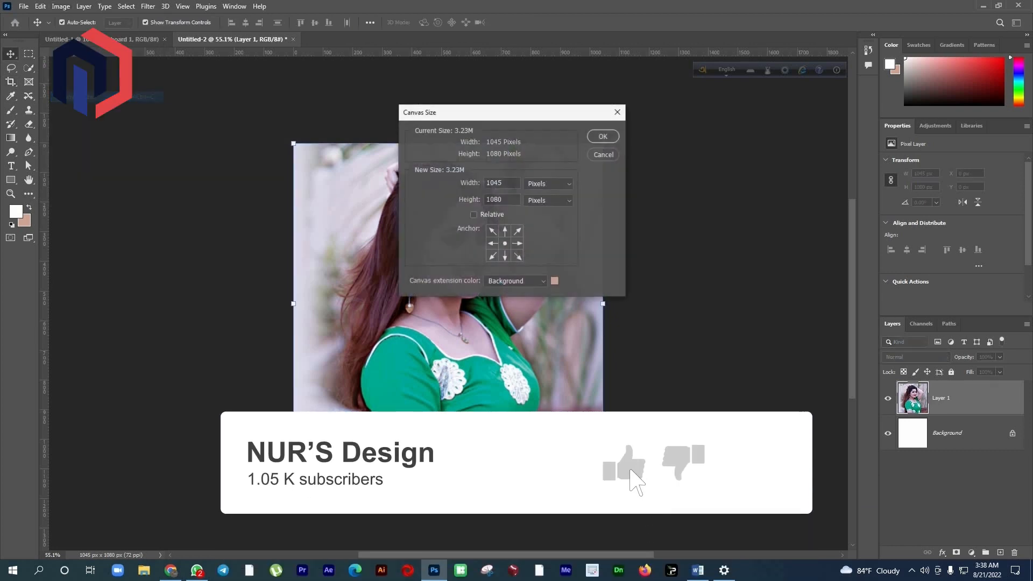
pyautogui.click(604, 136)
# Switch to Chrome and review the Image Resize topics in the Photoshop course outline
pyautogui.hotkey('ctrl', 'Tab')
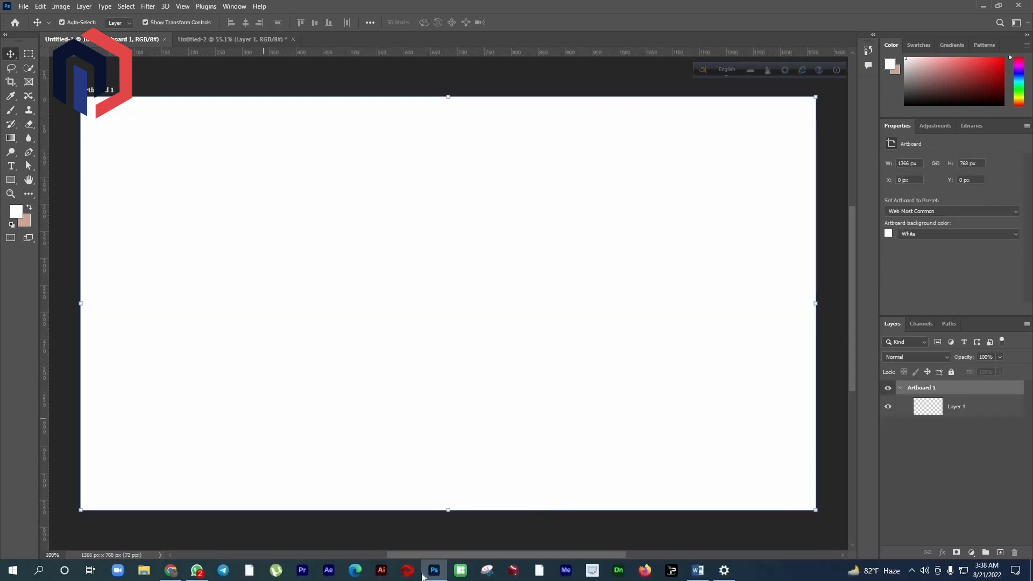
pyautogui.hotkey('alt', 'Tab')
pyautogui.click(716, 7)
pyautogui.click(615, 6)
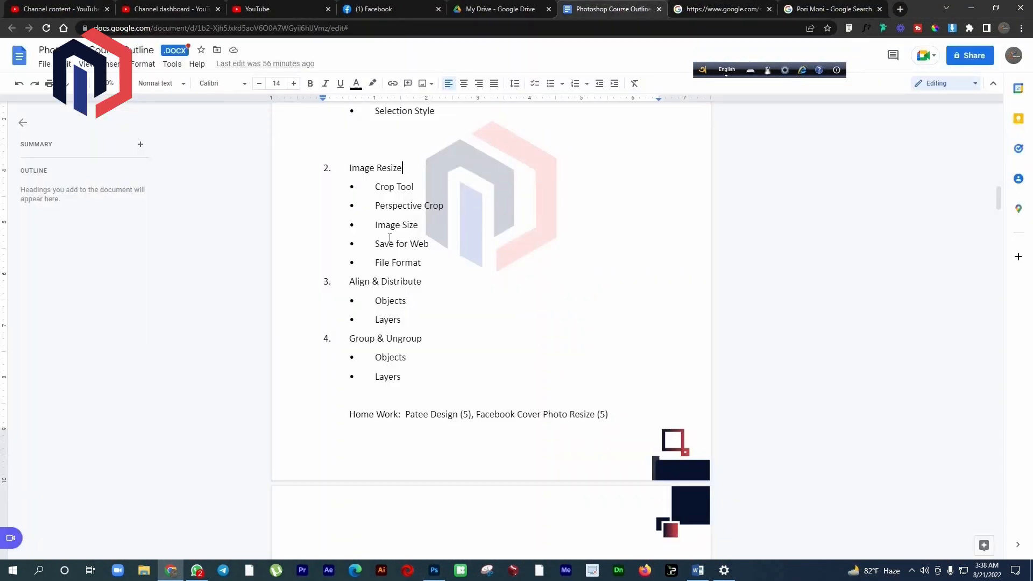
# Copy the photo of the woman in green again and paste it into a new 1920 × 1080 px document in Photoshop
pyautogui.click(818, 9)
pyautogui.rightClick(716, 198)
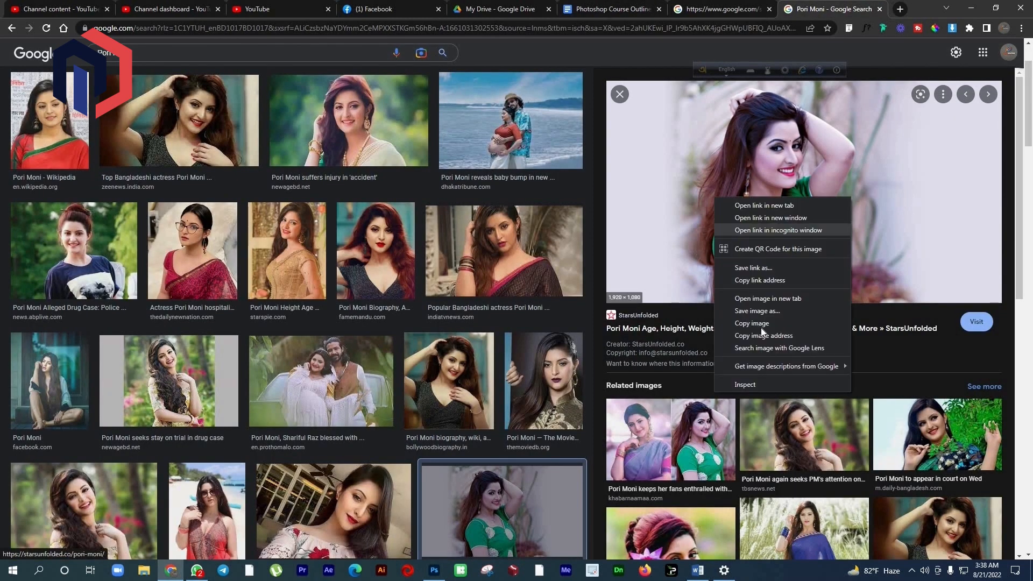
pyautogui.click(753, 323)
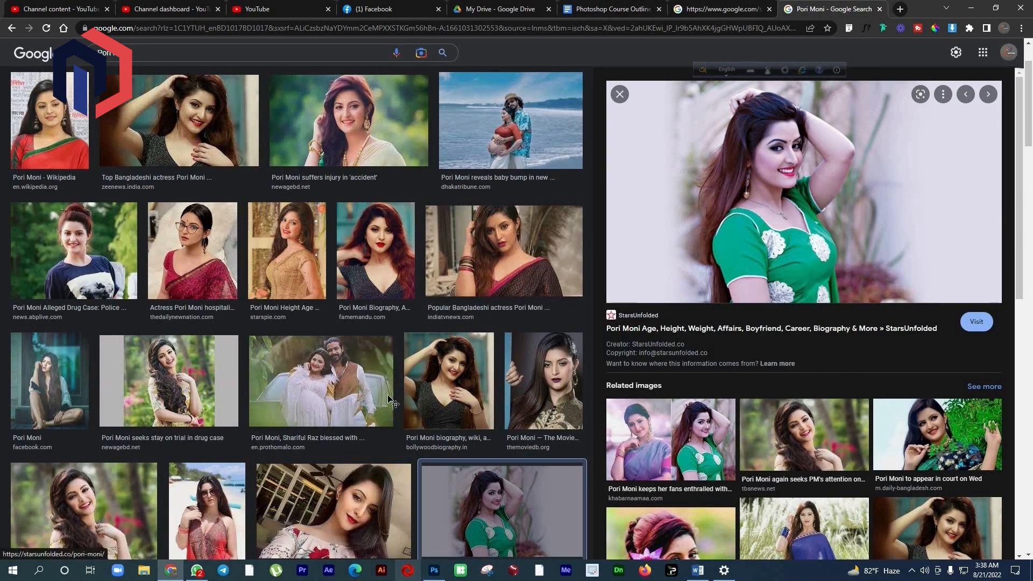
pyautogui.hotkey('alt', 'Tab')
pyautogui.hotkey('ctrl', 'n')
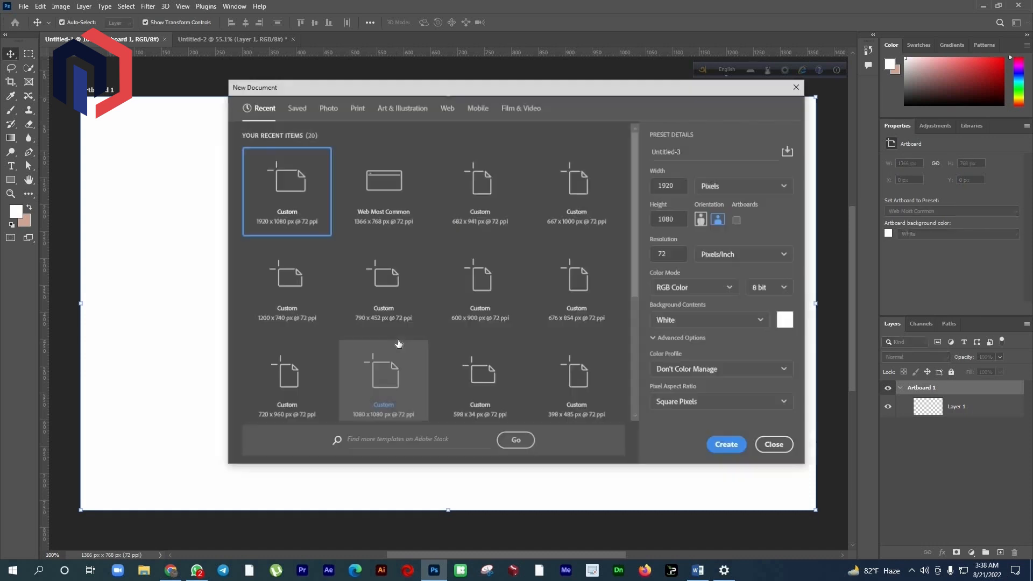
pyautogui.press('Return')
pyautogui.hotkey('ctrl', 'v')
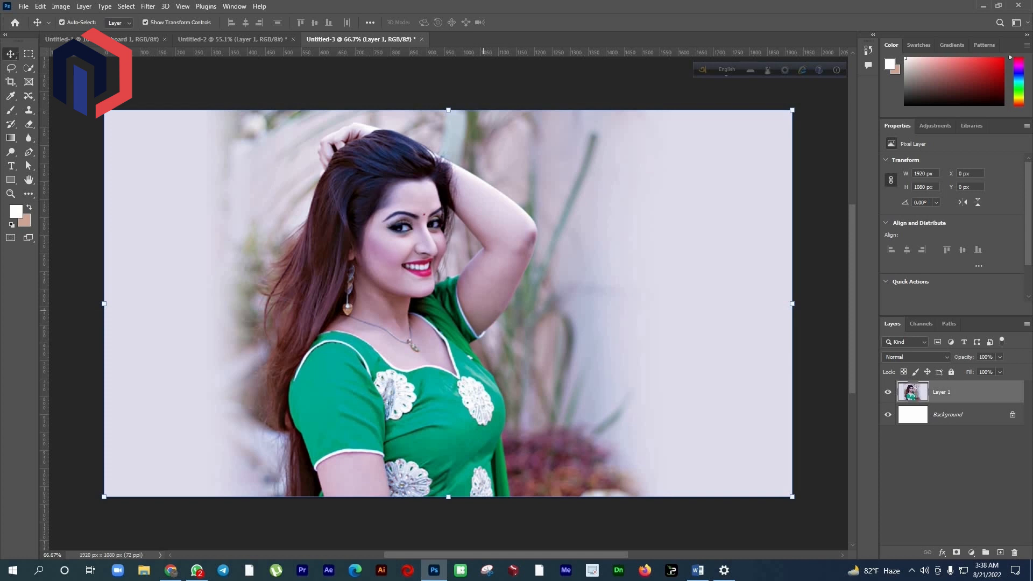
# View the Image Size settings of the pasted photo and close them without changes
pyautogui.click(65, 9)
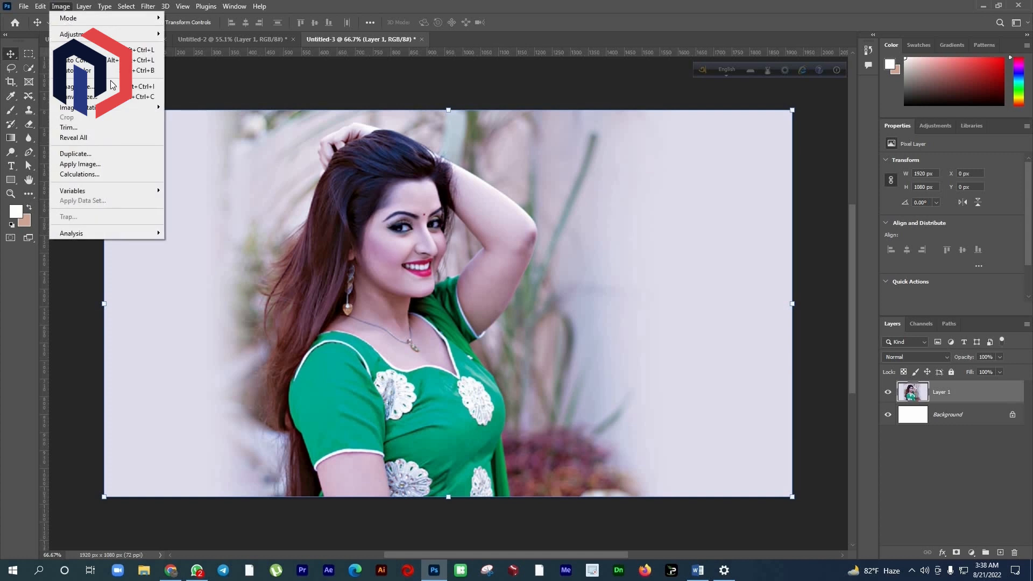
pyautogui.press('Return')
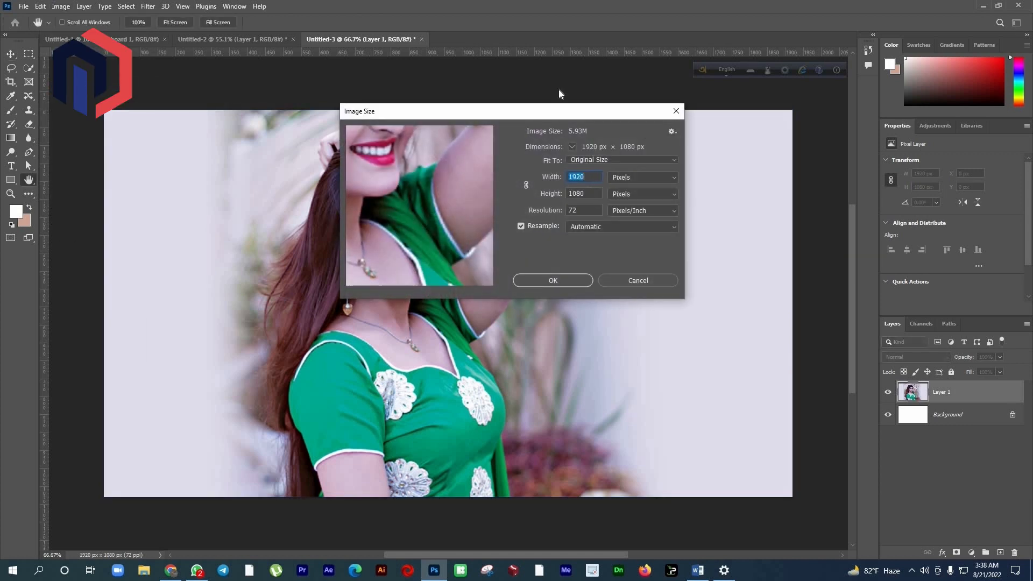
pyautogui.click(676, 112)
# Set the canvas width to 1925 pixels
pyautogui.click(64, 7)
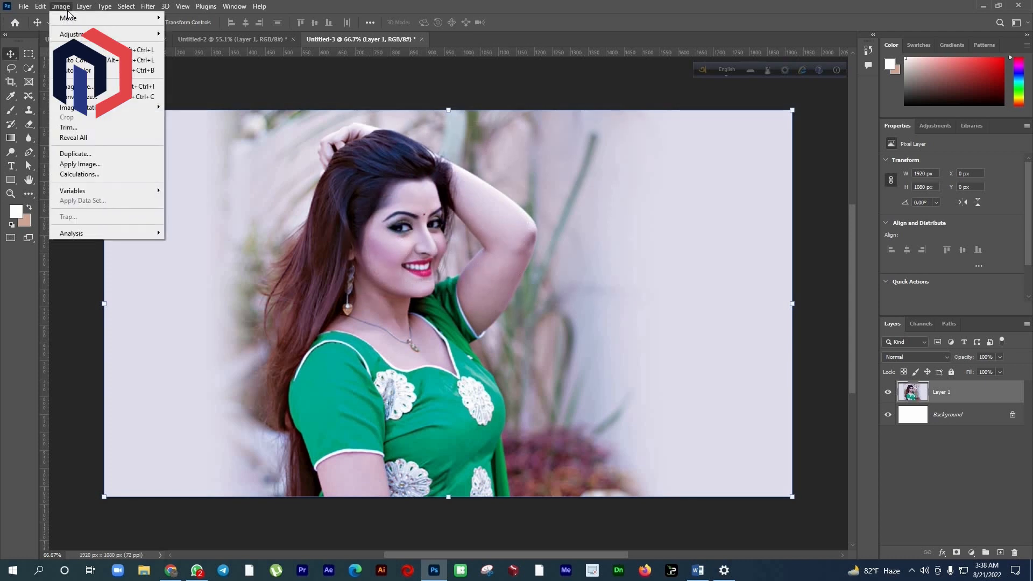
pyautogui.click(103, 97)
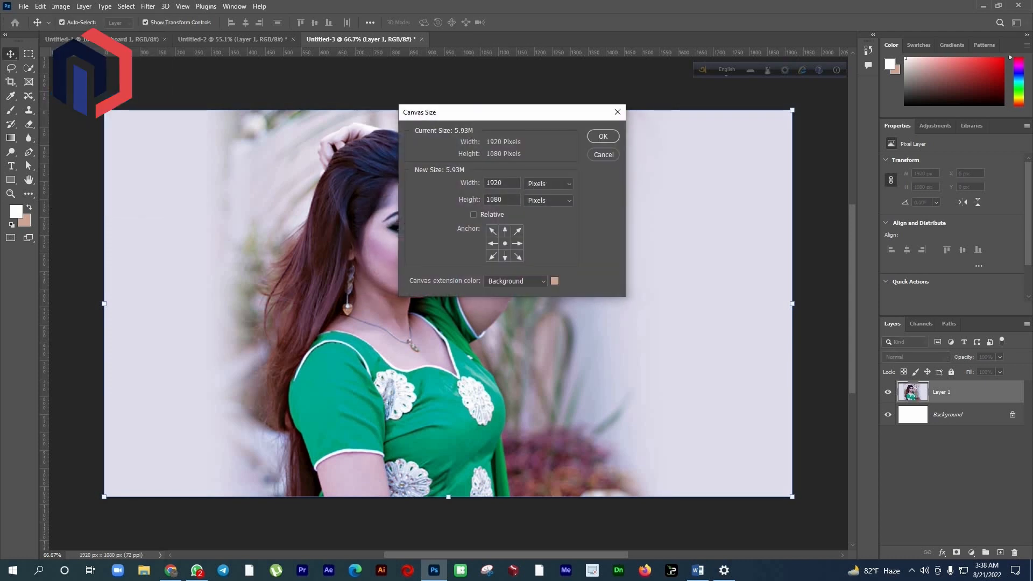
pyautogui.press('BackSpace')
pyautogui.write('5')
pyautogui.press('Return')
# Reduce the canvas width by 5 pixels to 1920 and accept the clipping
pyautogui.click(61, 7)
pyautogui.moveTo(61, 6)
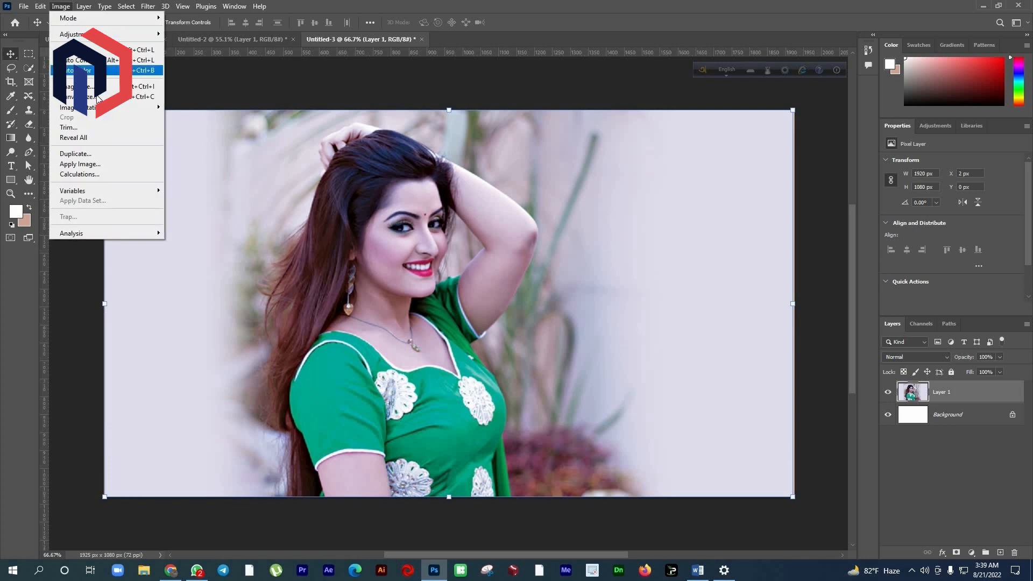
pyautogui.click(81, 96)
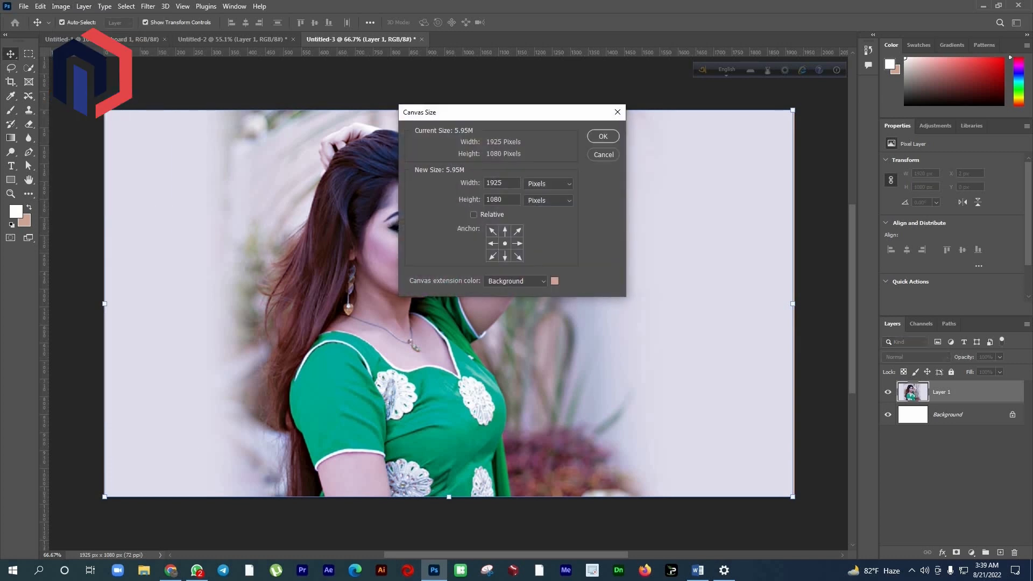
pyautogui.write('-5')
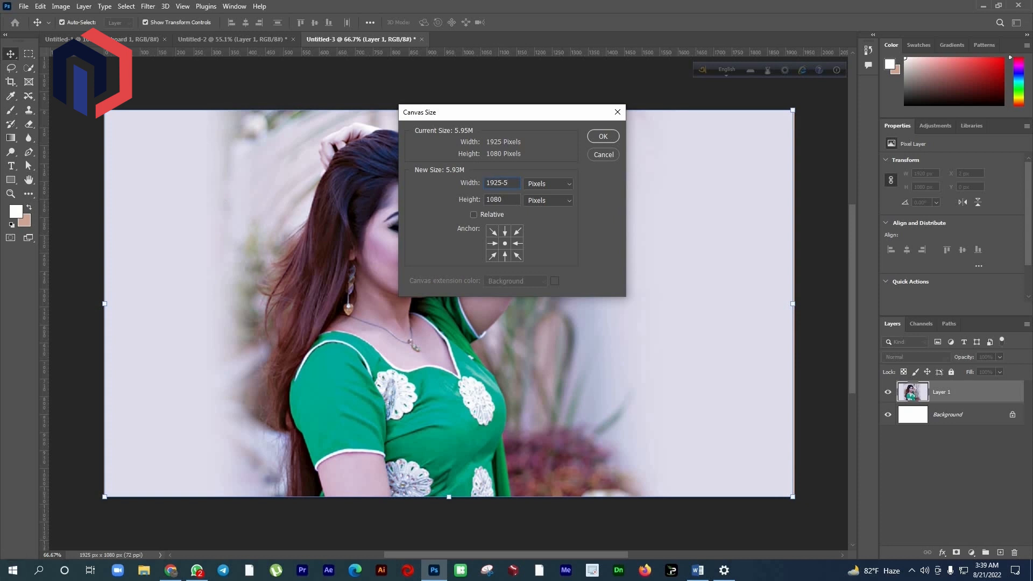
pyautogui.press('Return')
pyautogui.click(602, 137)
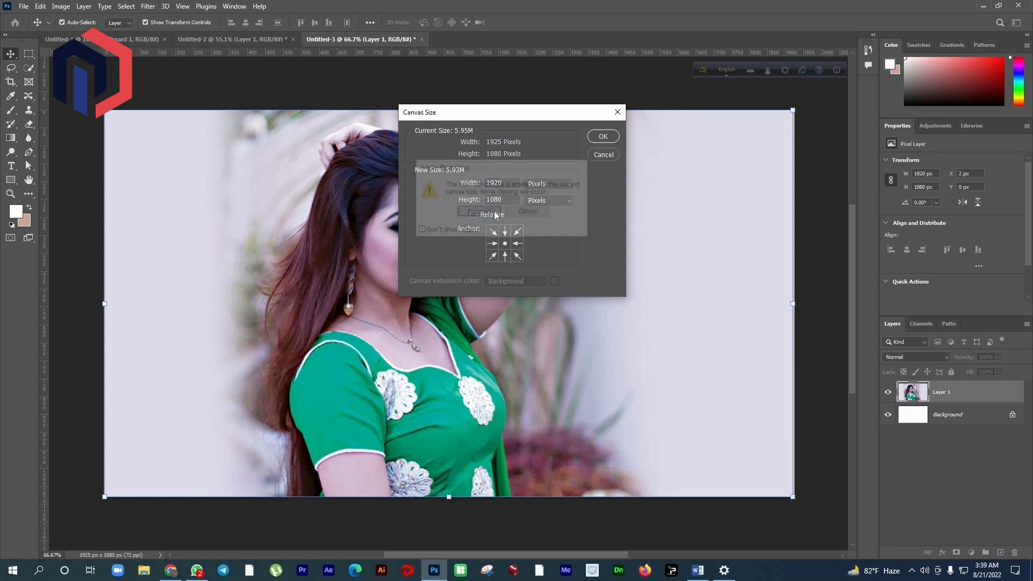
pyautogui.press('Return')
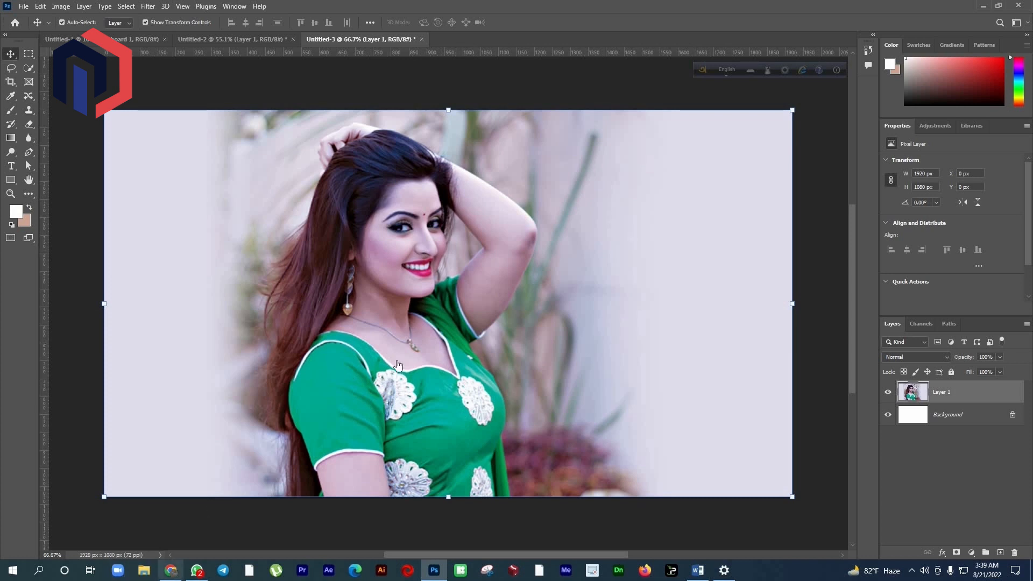
# Consult the course outline in Chrome for the remaining Image Resize topics and return to the photo in Photoshop
pyautogui.click(170, 570)
pyautogui.click(614, 9)
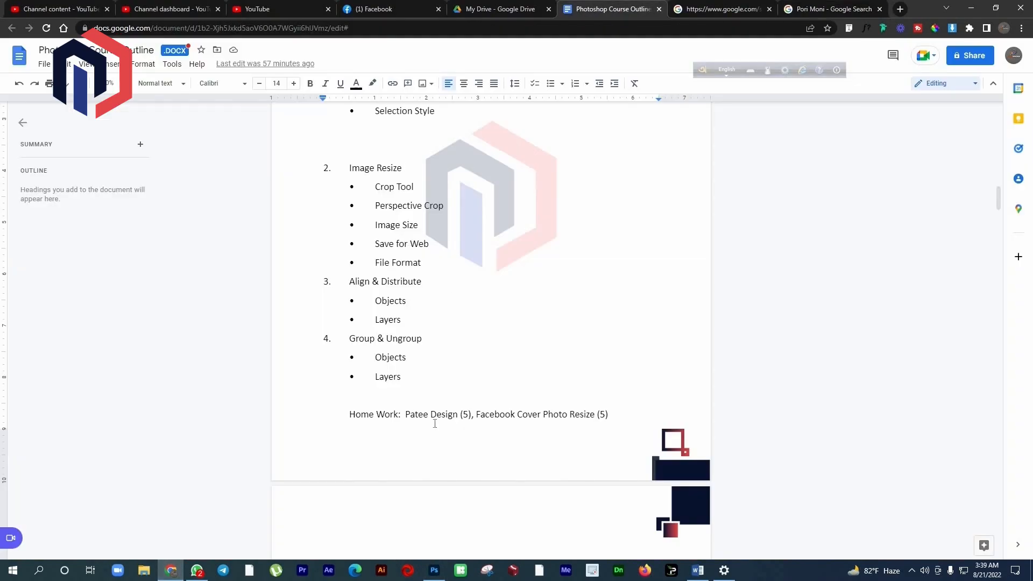
pyautogui.click(431, 574)
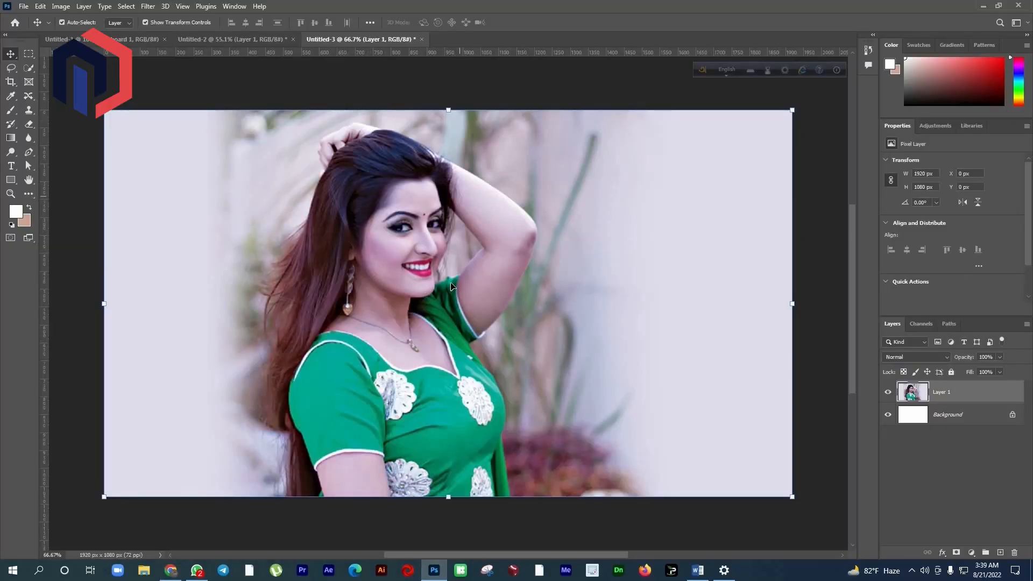
pyautogui.scroll(1, 452, 285)
pyautogui.scroll(-2, 452, 285)
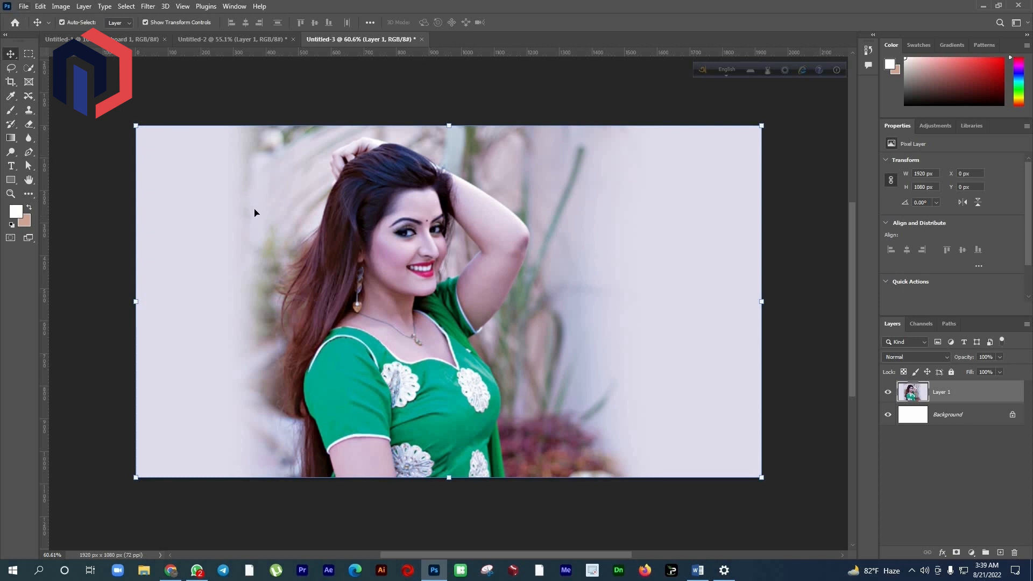
pyautogui.click(24, 7)
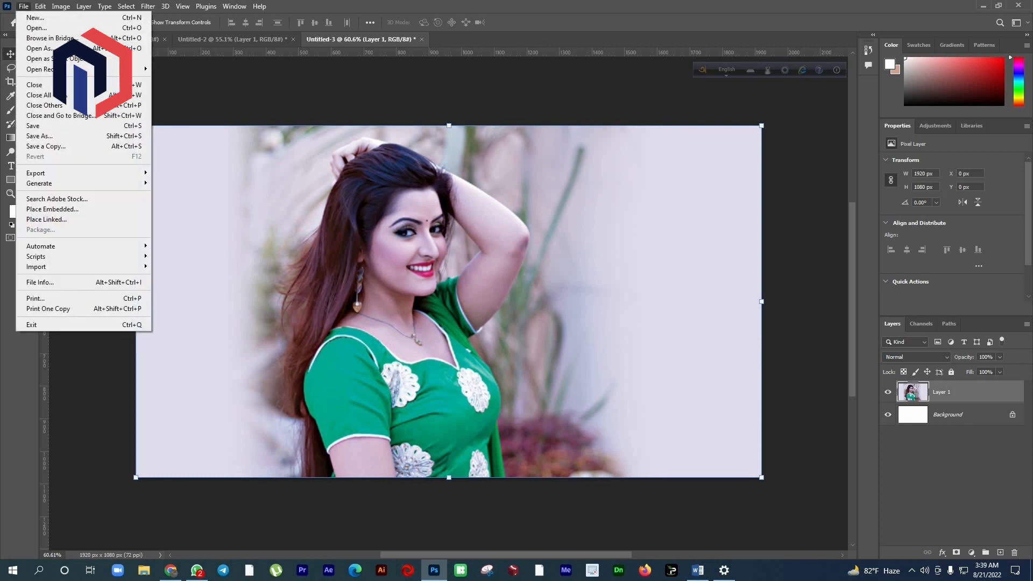
pyautogui.click(86, 136)
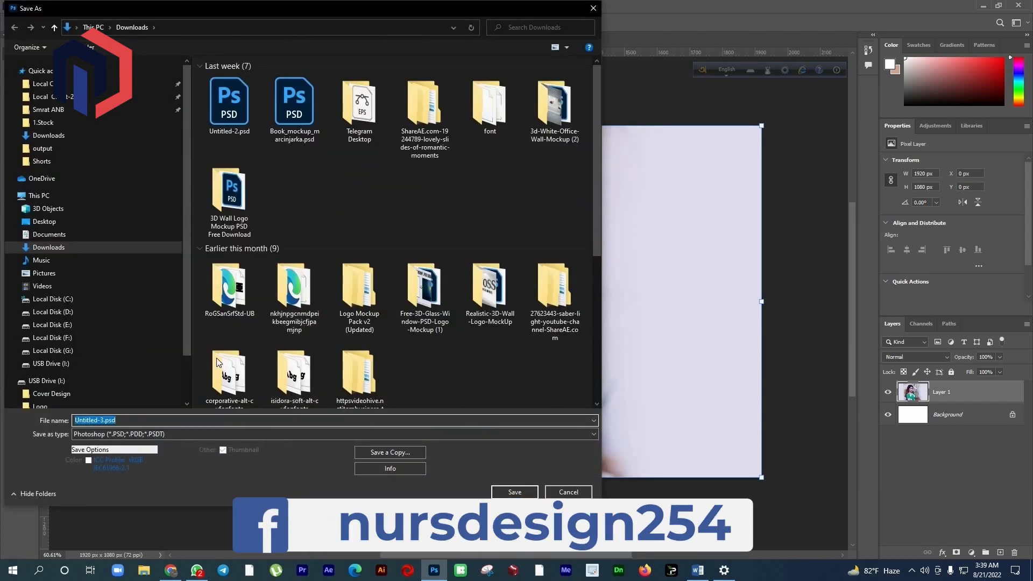
pyautogui.click(568, 492)
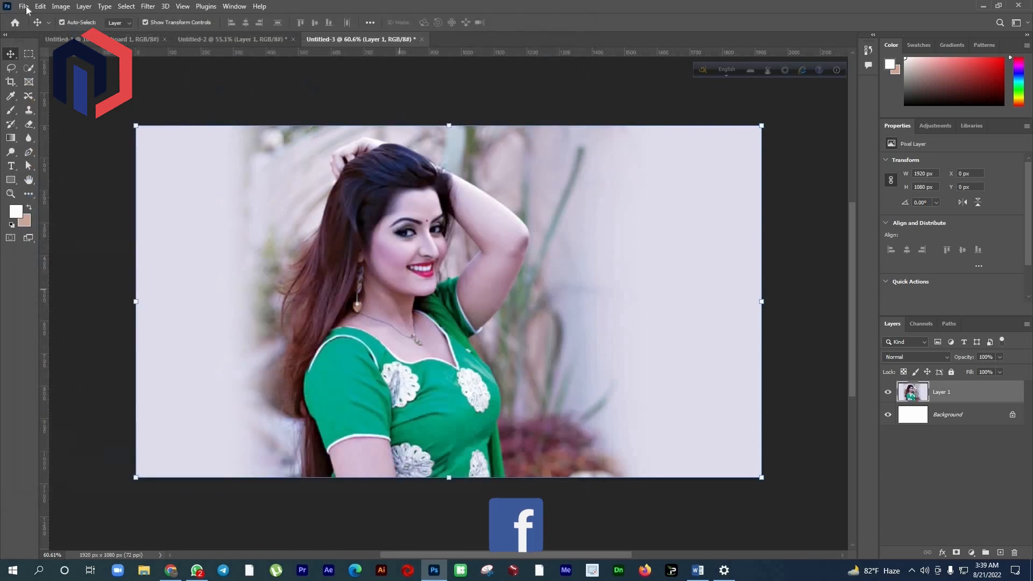
# Open the photo in Save for Web and compare its original and optimized previews
pyautogui.click(24, 7)
pyautogui.click(498, 330)
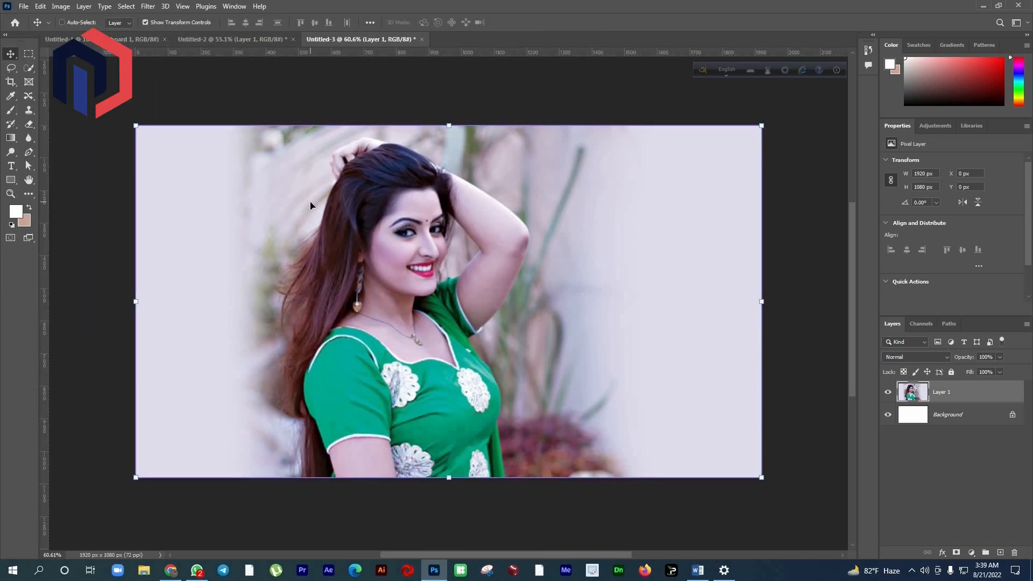
pyautogui.hotkey('ctrl', 's')
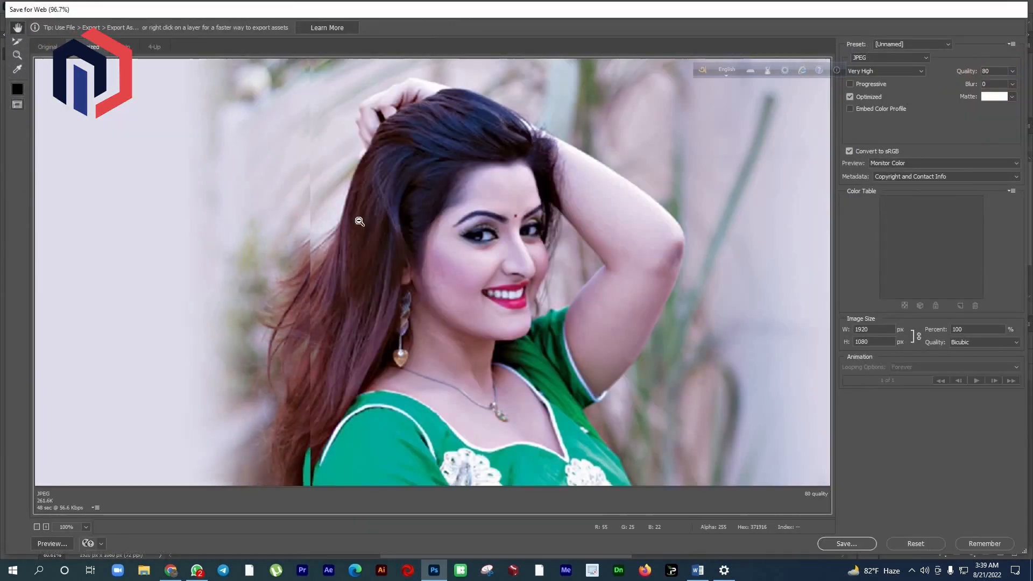
pyautogui.keyDown('alt'); pyautogui.click(359, 221); pyautogui.keyUp('alt')
pyautogui.click(48, 47)
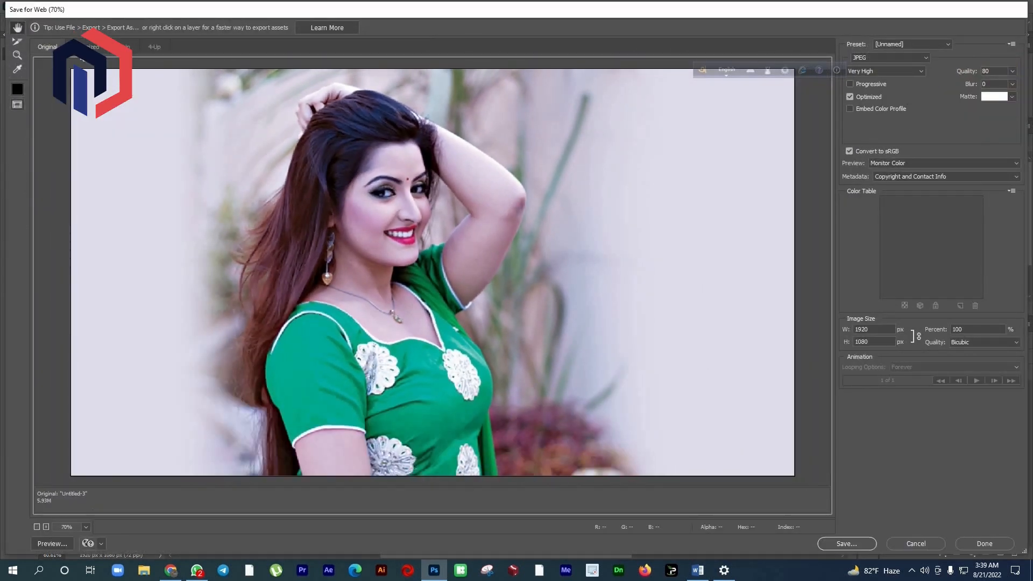
pyautogui.click(79, 48)
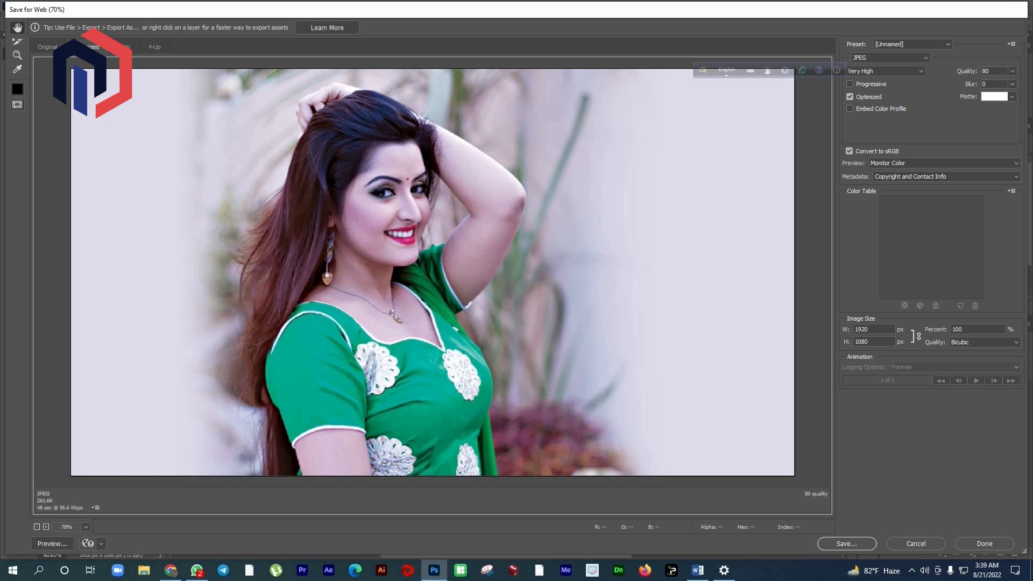
pyautogui.click(56, 48)
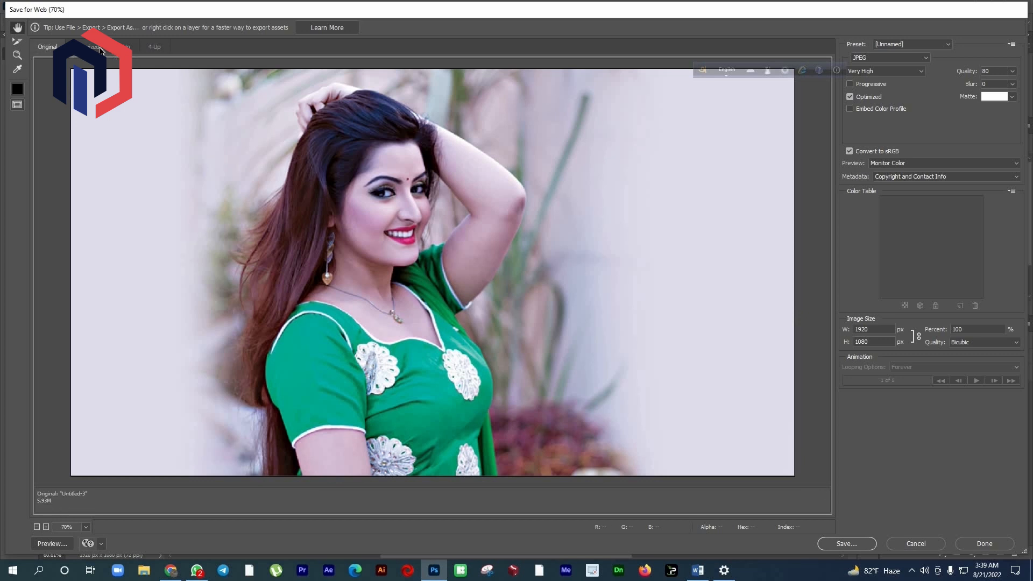
pyautogui.click(80, 48)
pyautogui.scroll(-1, 272, 406)
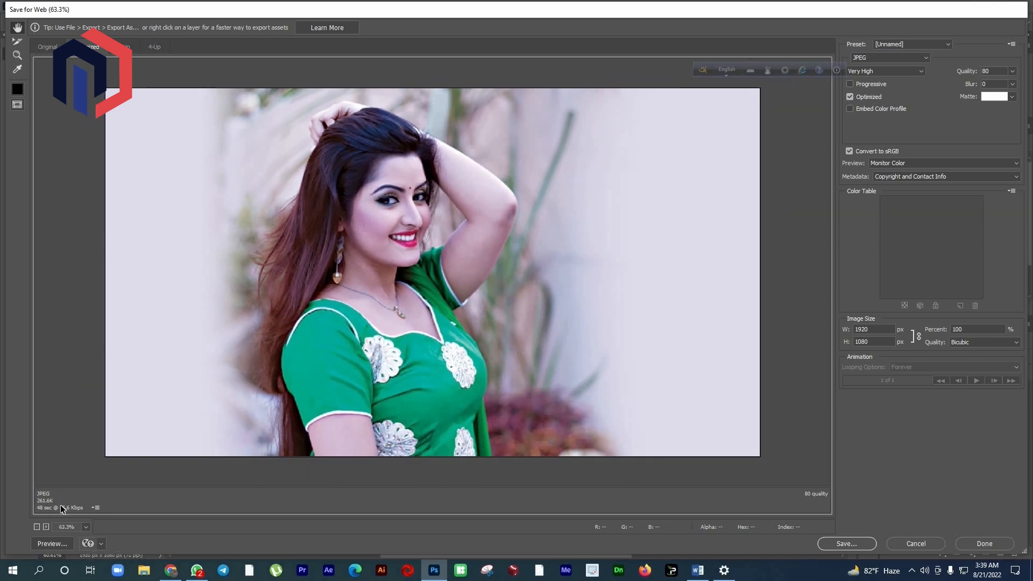
# Compare the export quality versions in the 2-Up and 4-Up previews and select the original version
pyautogui.click(89, 47)
pyautogui.click(129, 48)
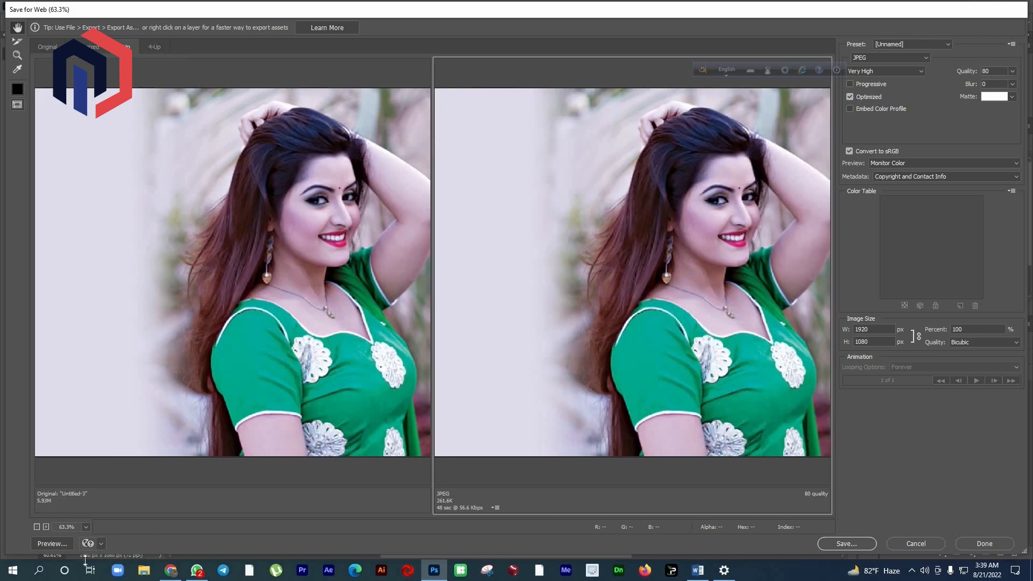
pyautogui.click(152, 46)
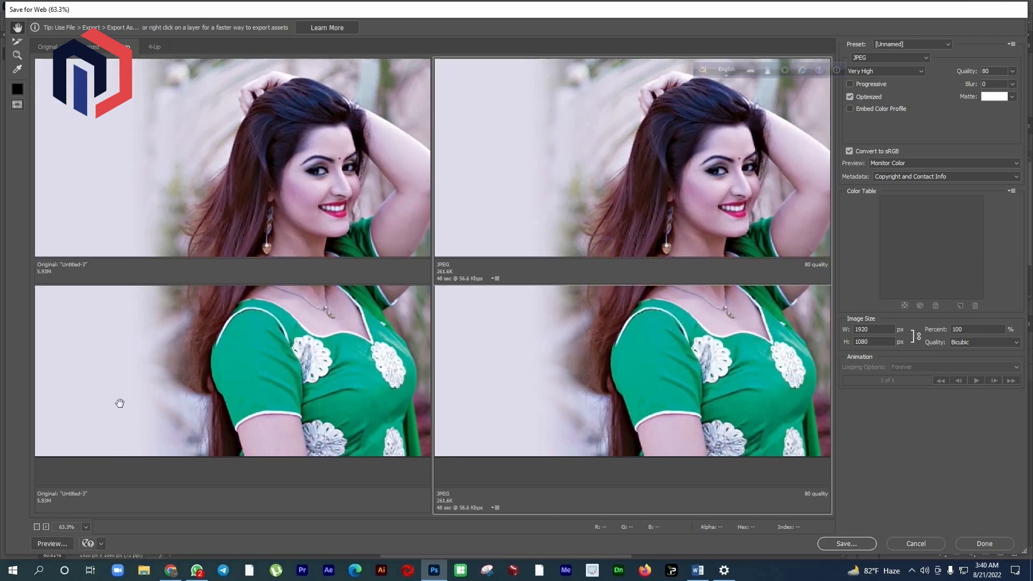
pyautogui.click(128, 47)
pyautogui.click(154, 48)
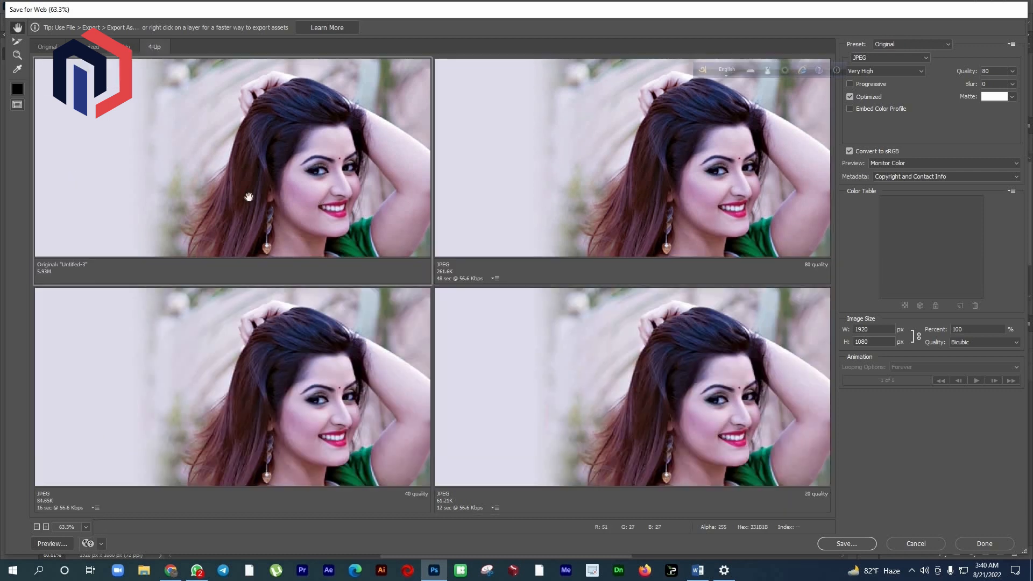
pyautogui.click(247, 196)
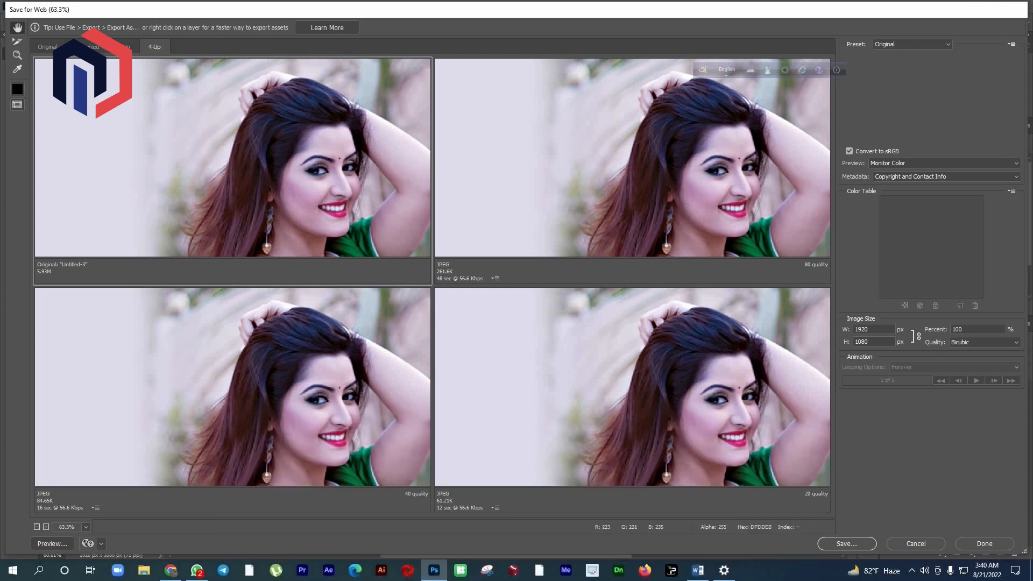
# Return to the single Original preview and view the destination dialog for the optimized file, cancelling it without saving
pyautogui.click(125, 47)
pyautogui.click(88, 47)
pyautogui.click(48, 47)
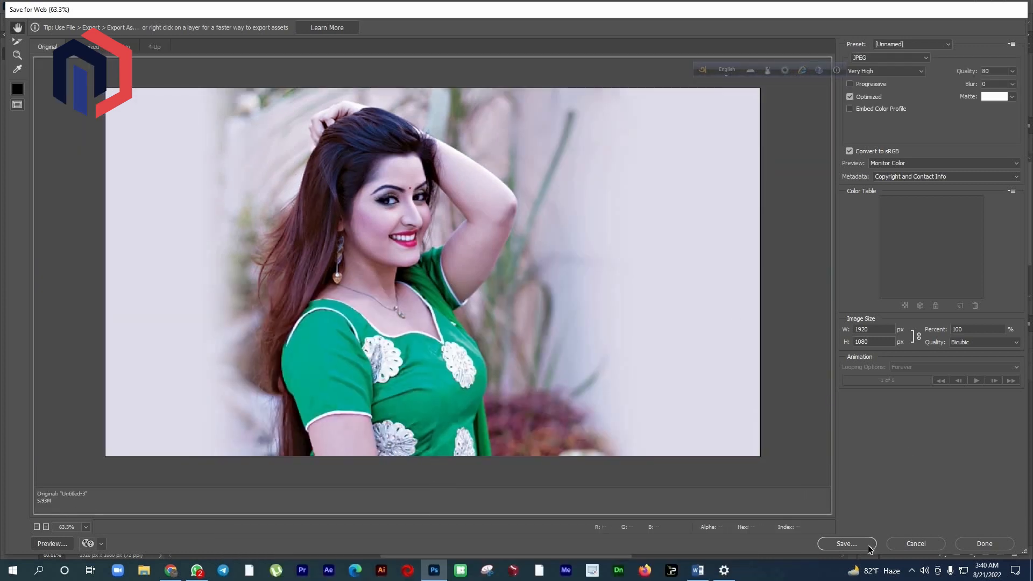
pyautogui.click(849, 542)
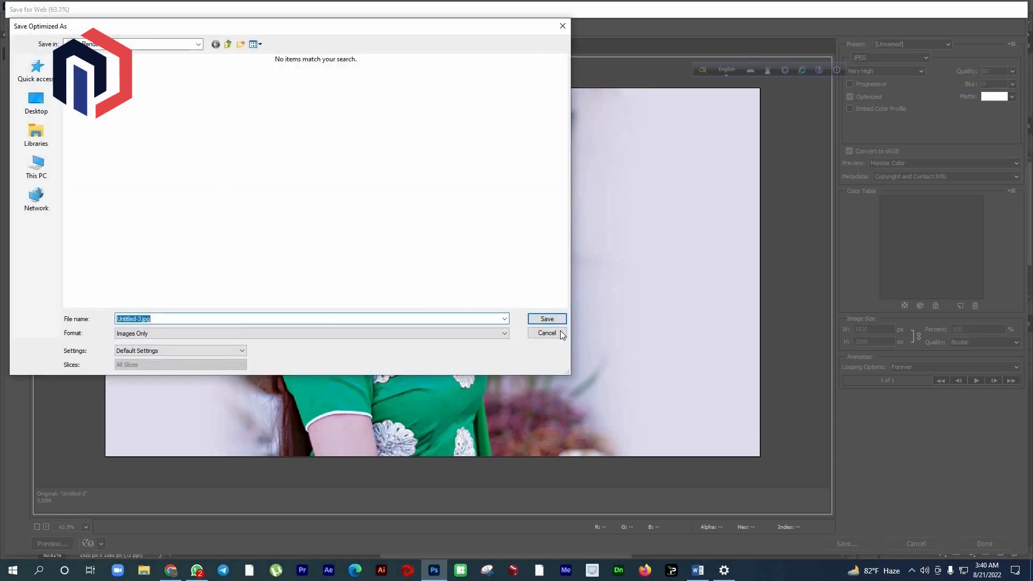
pyautogui.click(560, 330)
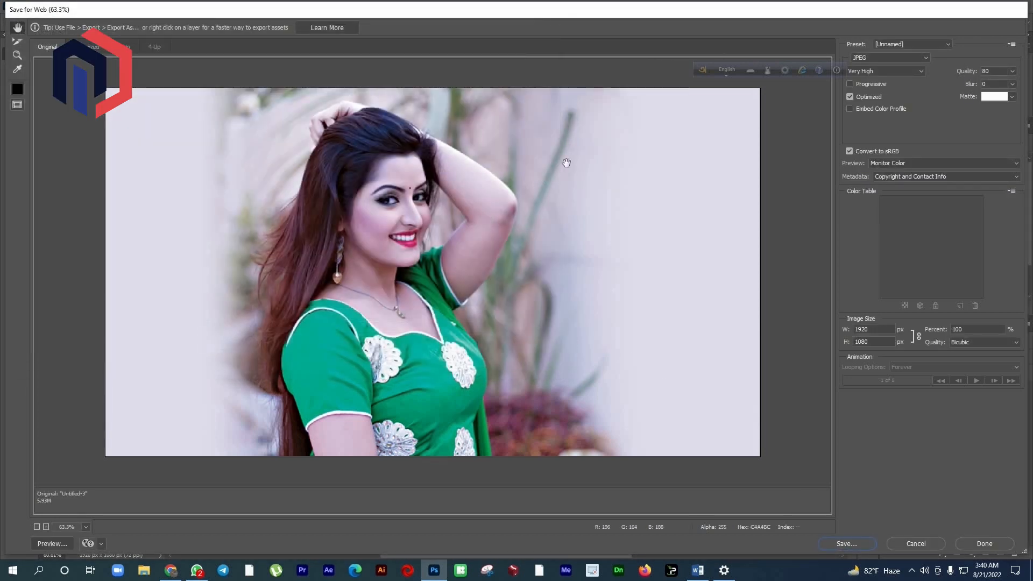
# Switch the export preset to PNG-24 and on to JPEG High, and close Save for Web keeping the settings
pyautogui.moveTo(699, 67); pyautogui.dragTo(703, 30)
pyautogui.click(915, 45)
pyautogui.click(915, 44)
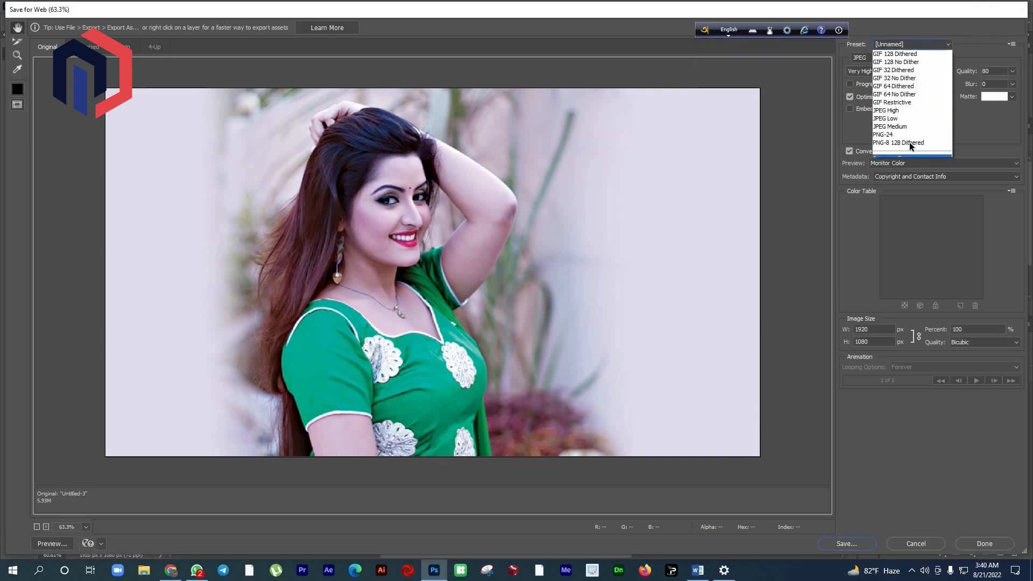
pyautogui.click(906, 135)
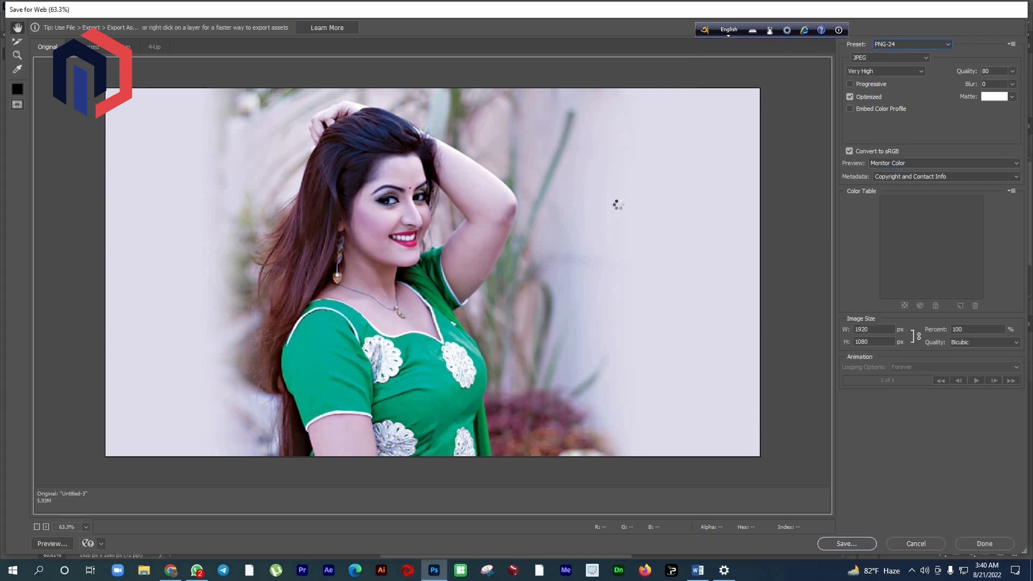
pyautogui.click(901, 45)
pyautogui.click(883, 111)
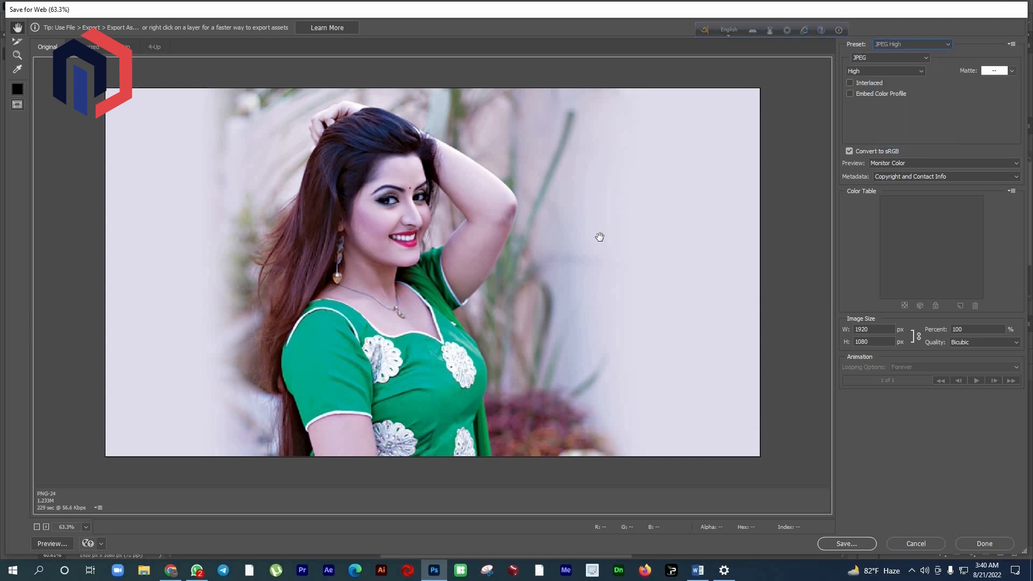
pyautogui.click(985, 543)
# Check the course outline in Chrome, return to Photoshop and name the photo's file Test in Downloads for saving
pyautogui.hotkey('alt', 'Tab')
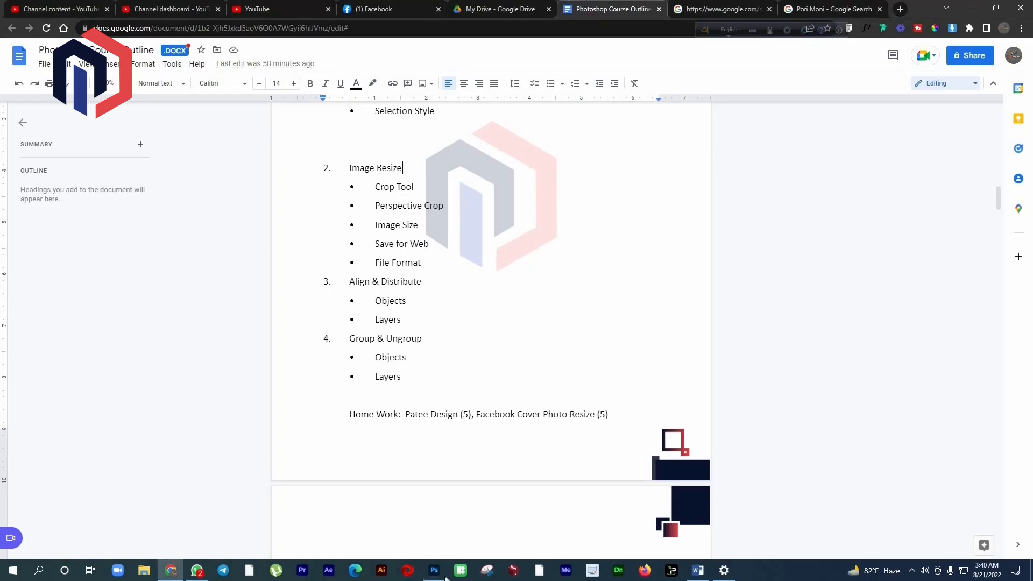
pyautogui.hotkey('alt', 'Tab')
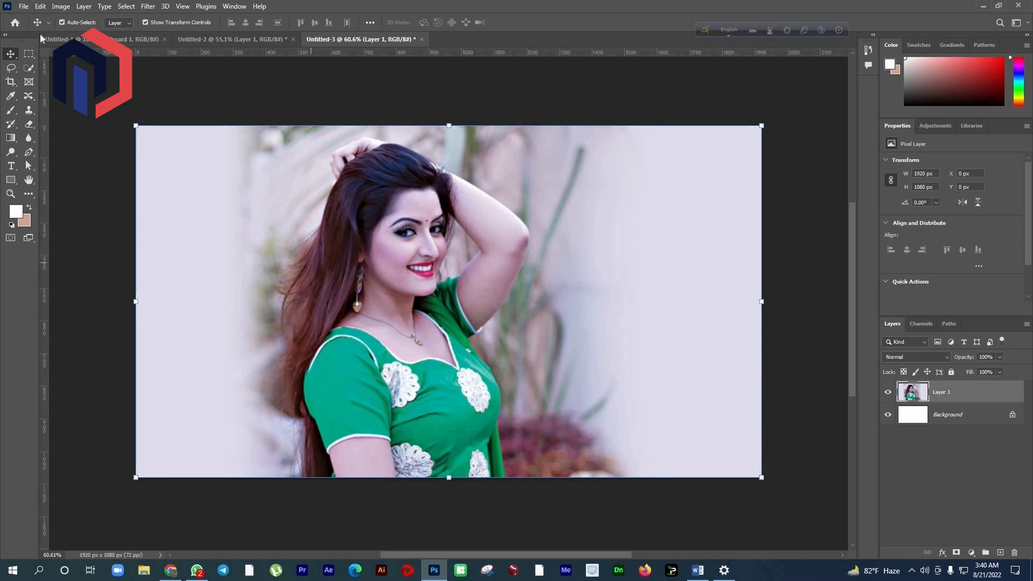
pyautogui.click(24, 6)
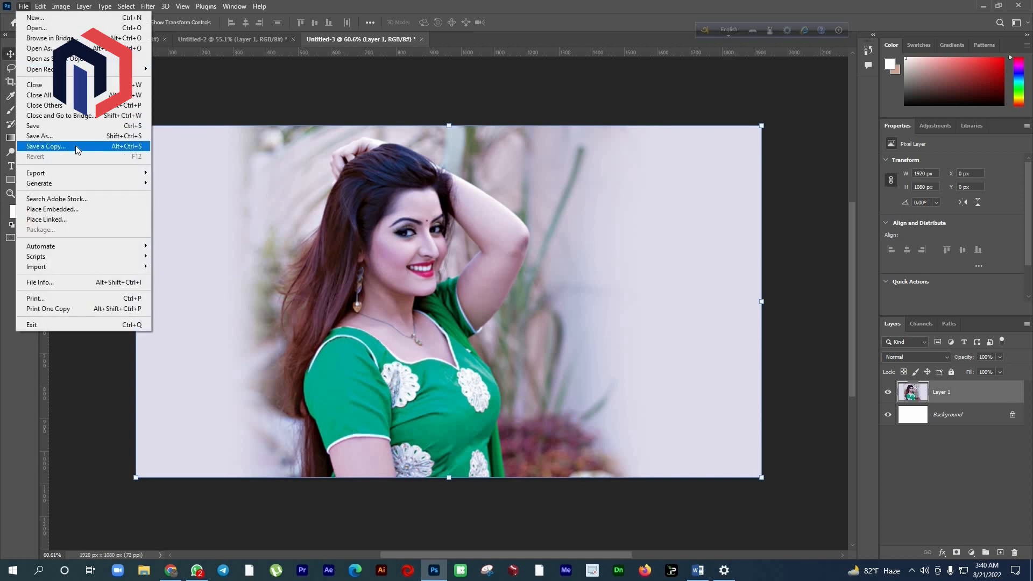
pyautogui.click(74, 135)
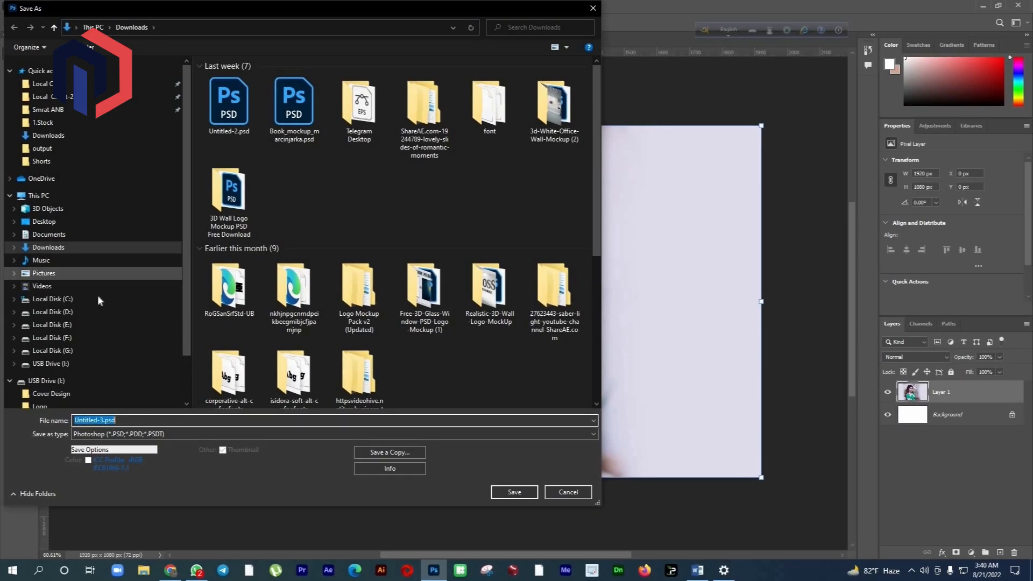
pyautogui.click(33, 243)
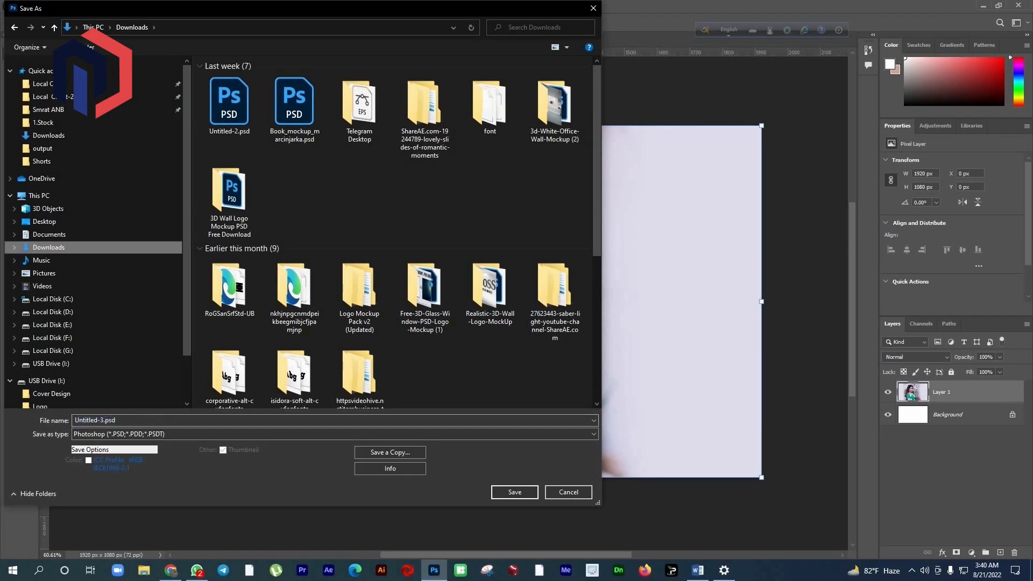
pyautogui.hotkey('alt', 'n')
pyautogui.write('Test')
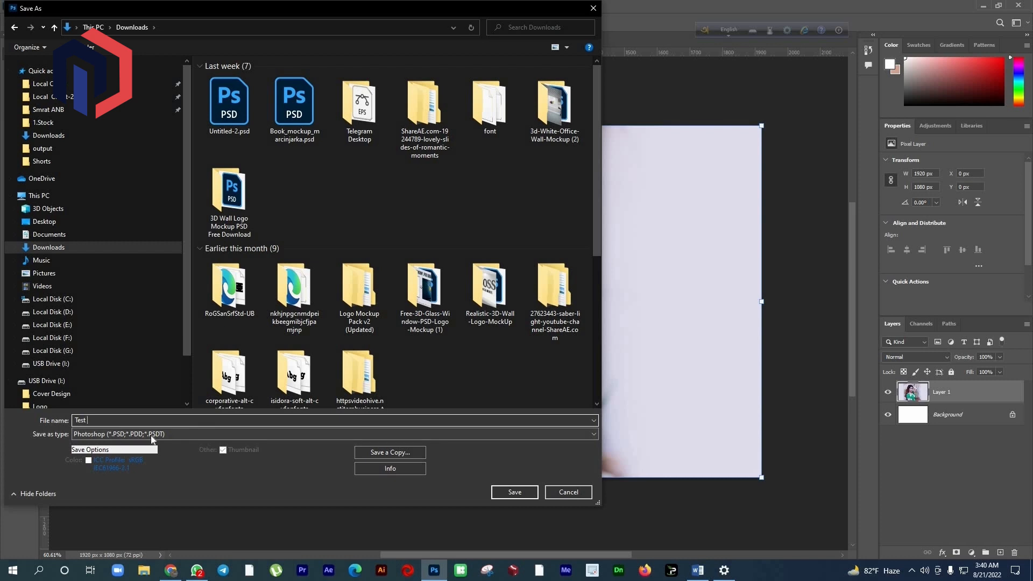
# Review the available file formats, keep the Photoshop PSD format and save the file with Maximize Compatibility on
pyautogui.click(151, 436)
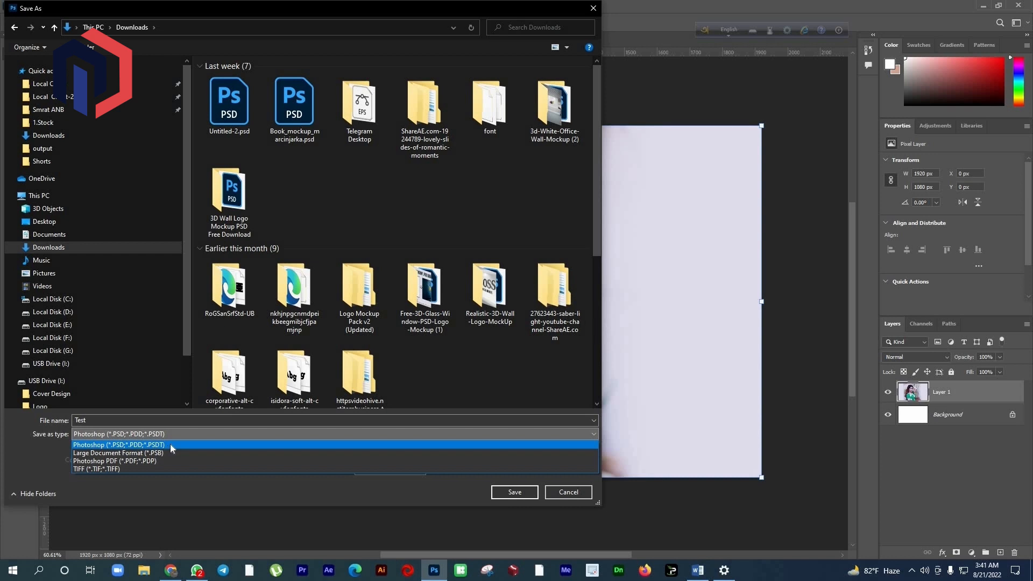
pyautogui.click(175, 434)
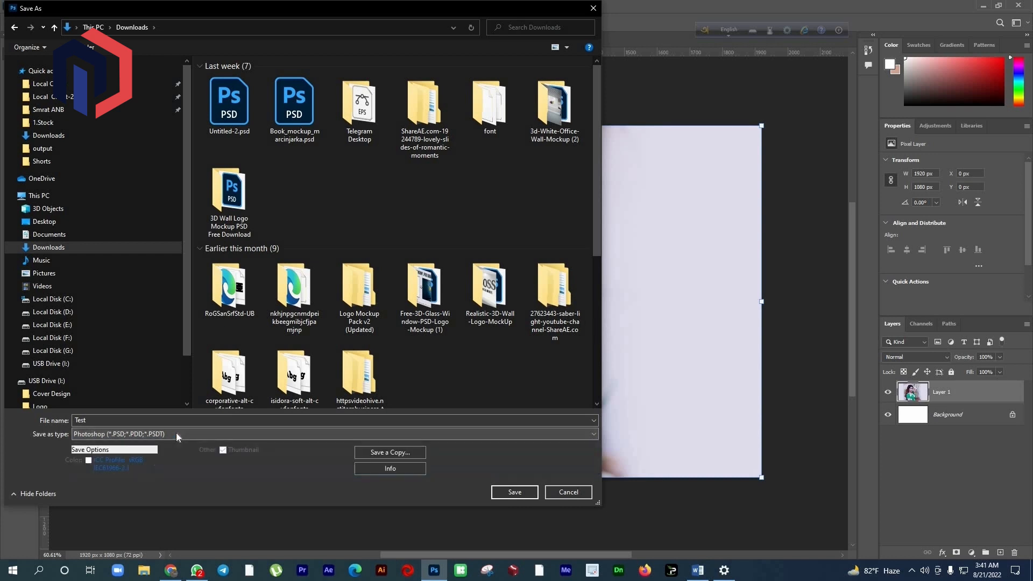
pyautogui.click(176, 433)
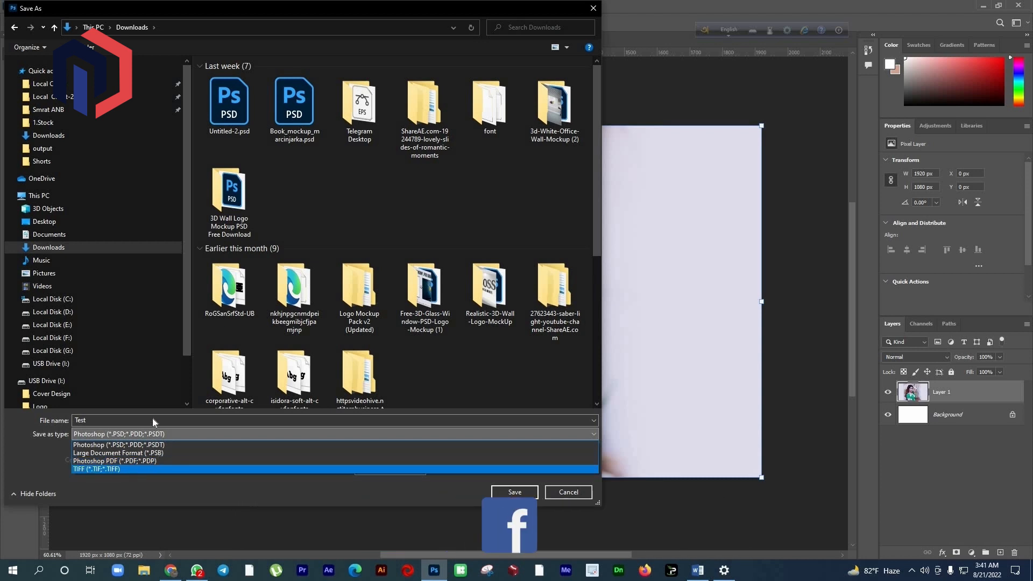
pyautogui.click(195, 436)
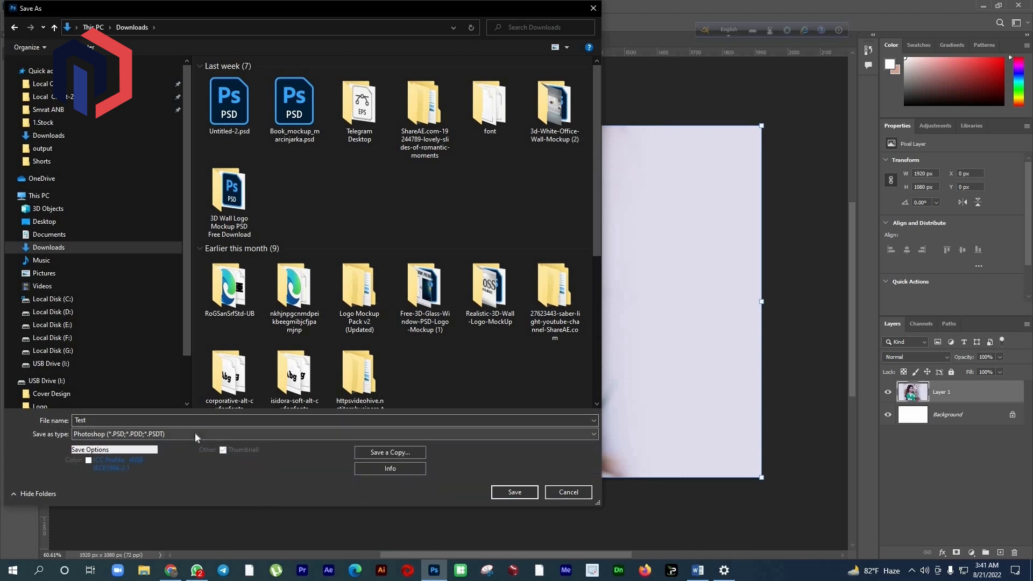
pyautogui.click(195, 434)
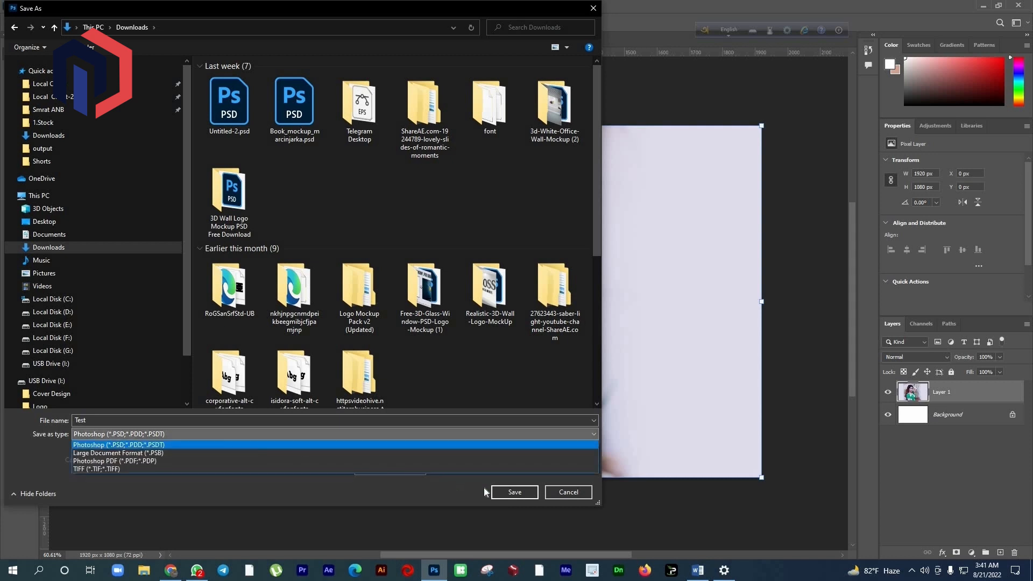
pyautogui.click(520, 493)
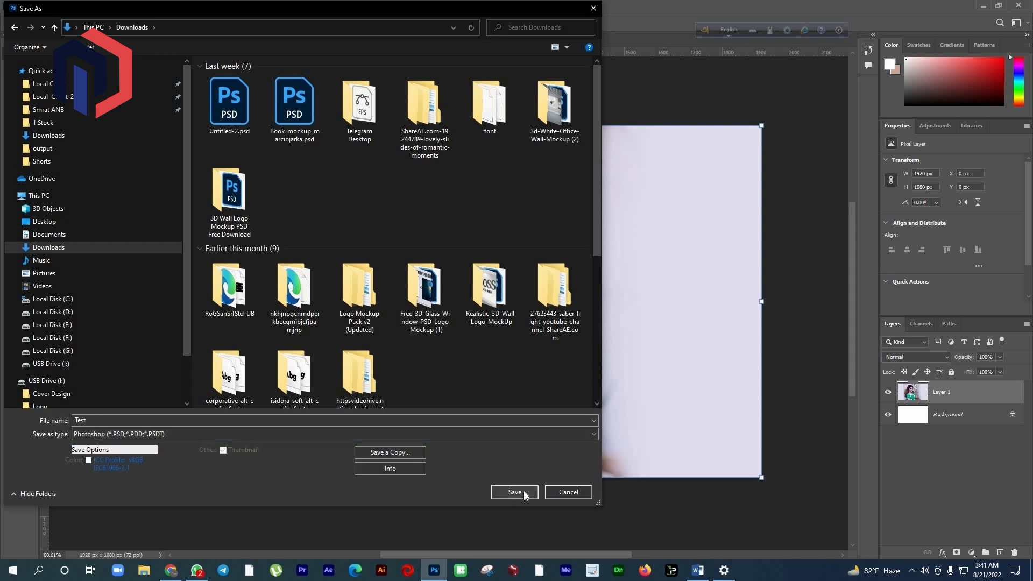
pyautogui.click(513, 493)
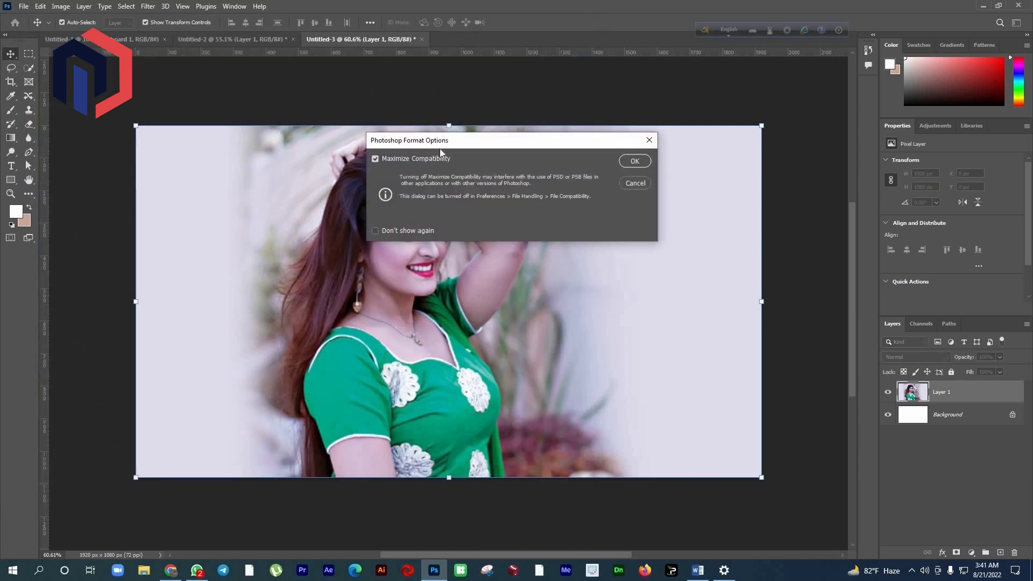
pyautogui.click(635, 161)
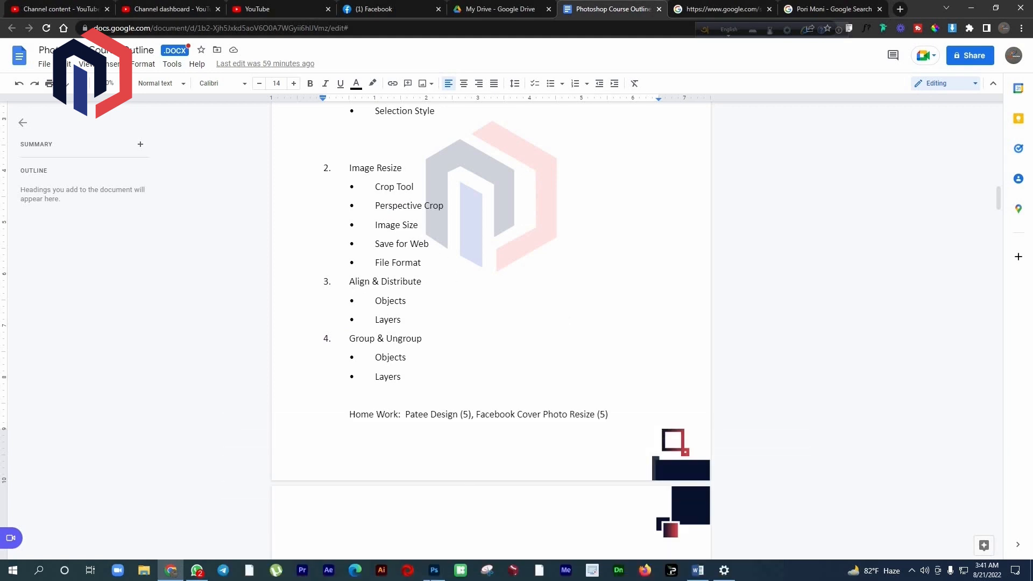
# In the Untitled-1 document, draw a rectangle about 142 by 355 px on the artboard's left half and fill it with the background colour
pyautogui.hotkey('alt', 'Tab')
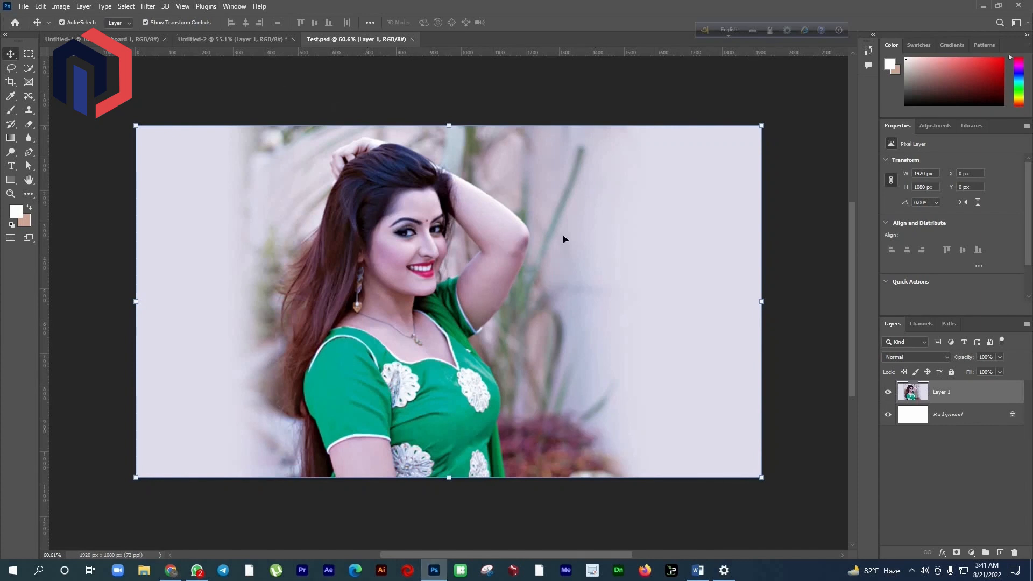
pyautogui.hotkey('ctrl', 'shift', 'Tab')
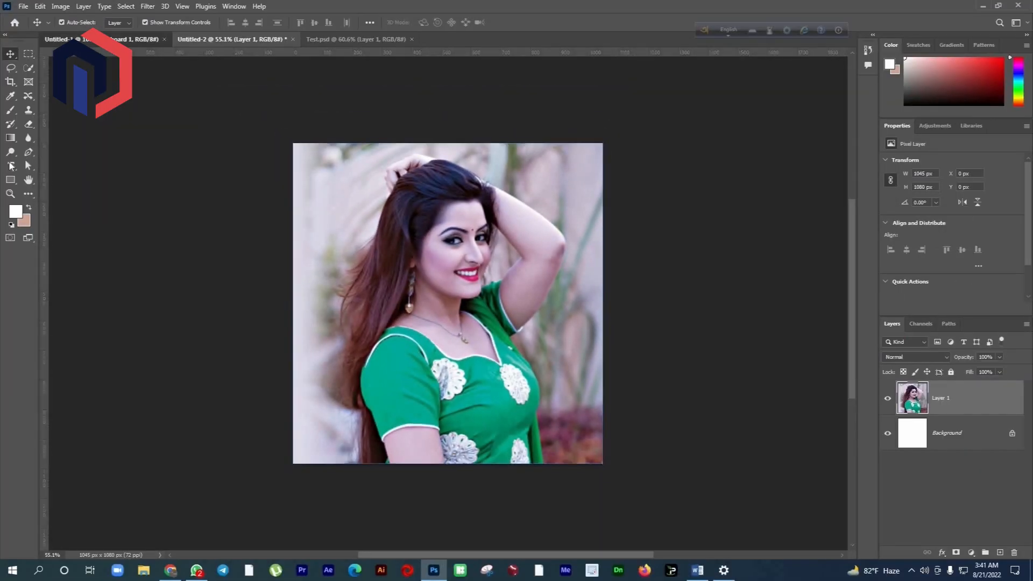
pyautogui.hotkey('ctrl', 'shift', 'Tab')
pyautogui.click(10, 181)
pyautogui.moveTo(243, 200); pyautogui.dragTo(319, 390)
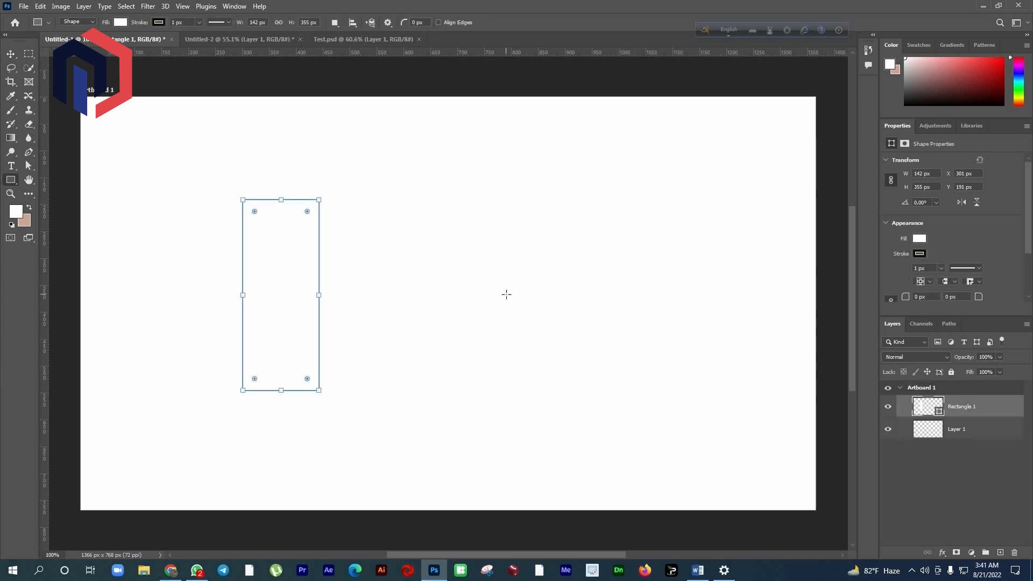
pyautogui.hotkey('ctrl', 'BackSpace')
# Draw a second rectangle about 124 by 276 px on the artboard's right half and fill it with the background colour
pyautogui.moveTo(578, 271); pyautogui.dragTo(645, 419)
pyautogui.hotkey('alt', 'BackSpace')
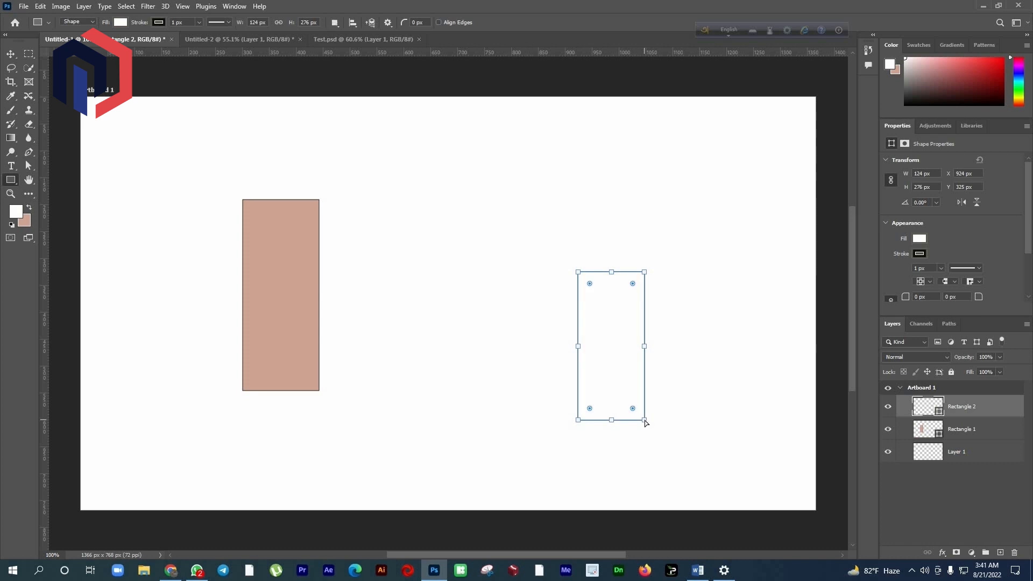
pyautogui.hotkey('ctrl', 'BackSpace')
pyautogui.click(11, 54)
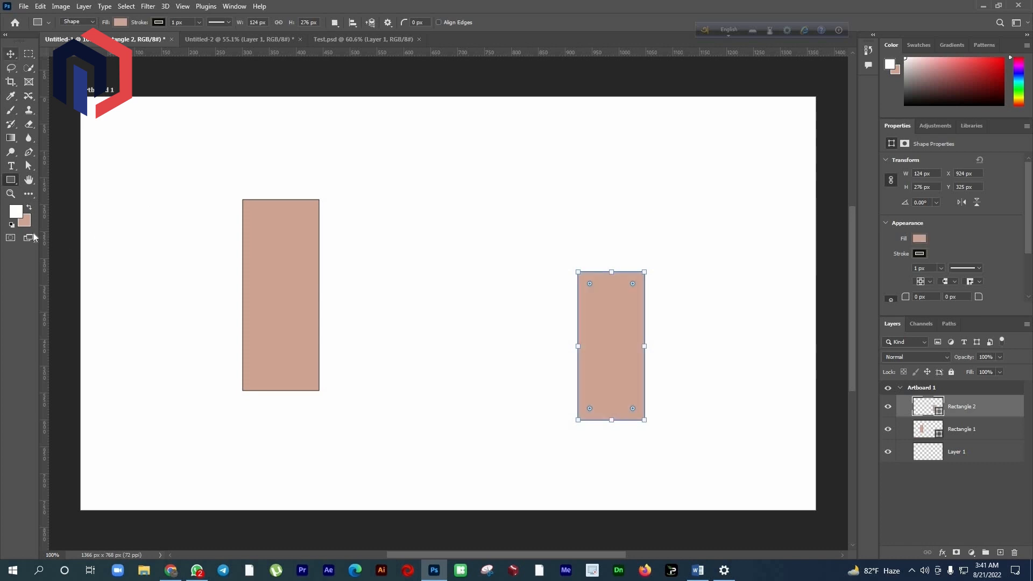
# Set the background colour to vivid orange (#f5520c) and fill the taller rectangle with it
pyautogui.click(29, 221)
pyautogui.click(800, 53)
pyautogui.click(914, 43)
pyautogui.click(295, 270)
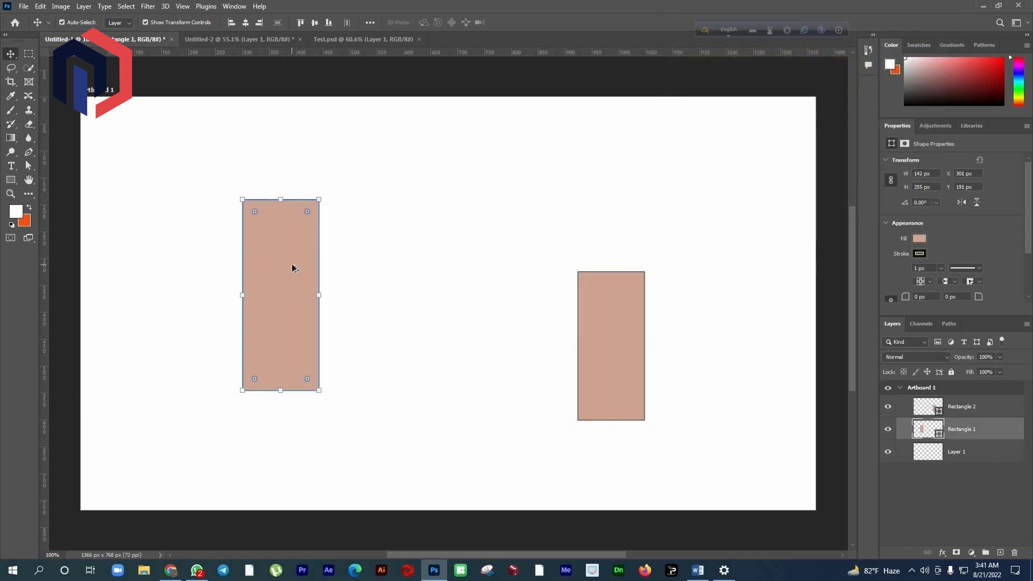
pyautogui.hotkey('ctrl', 'BackSpace')
pyautogui.hotkey('alt', 'BackSpace')
pyautogui.hotkey('ctrl', 'BackSpace')
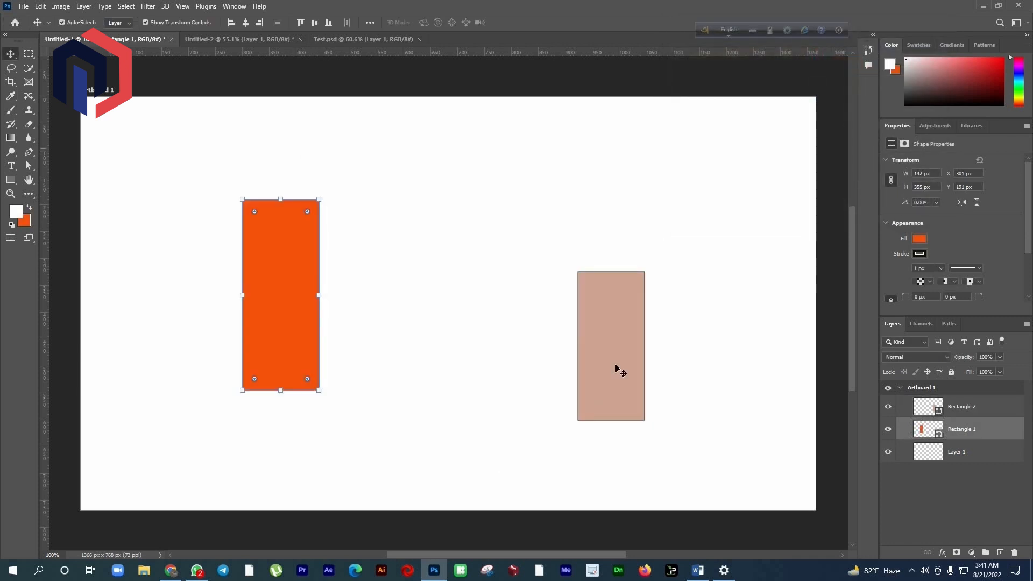
# Fill the smaller rectangle on the artboard's right half with the orange background colour
pyautogui.click(620, 371)
pyautogui.hotkey('alt', 'BackSpace')
pyautogui.hotkey('ctrl', 'BackSpace')
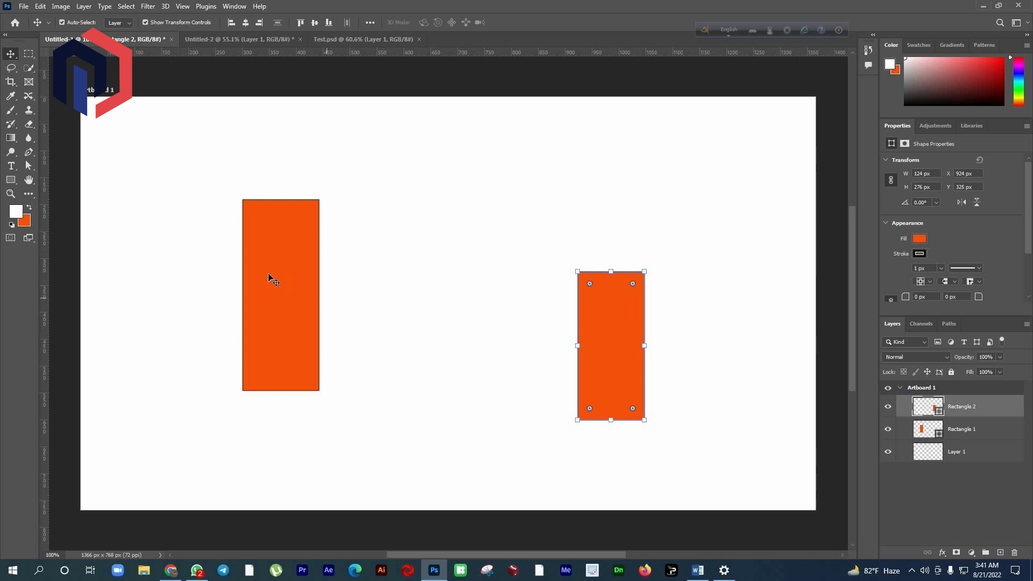
# Select both rectangles and align their vertical centres
pyautogui.click(292, 280)
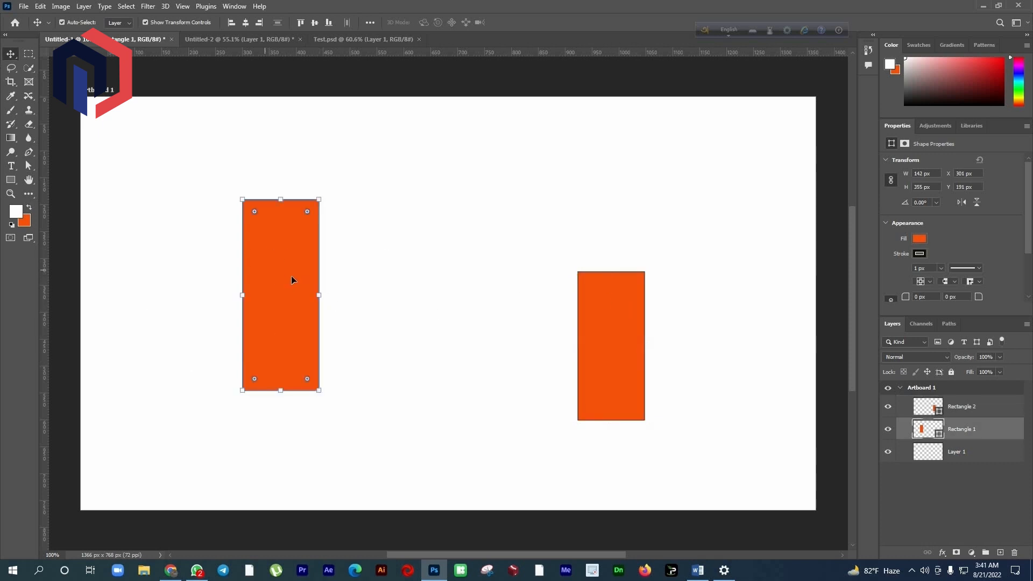
pyautogui.keyDown('shift'); pyautogui.click(624, 326); pyautogui.keyUp('shift')
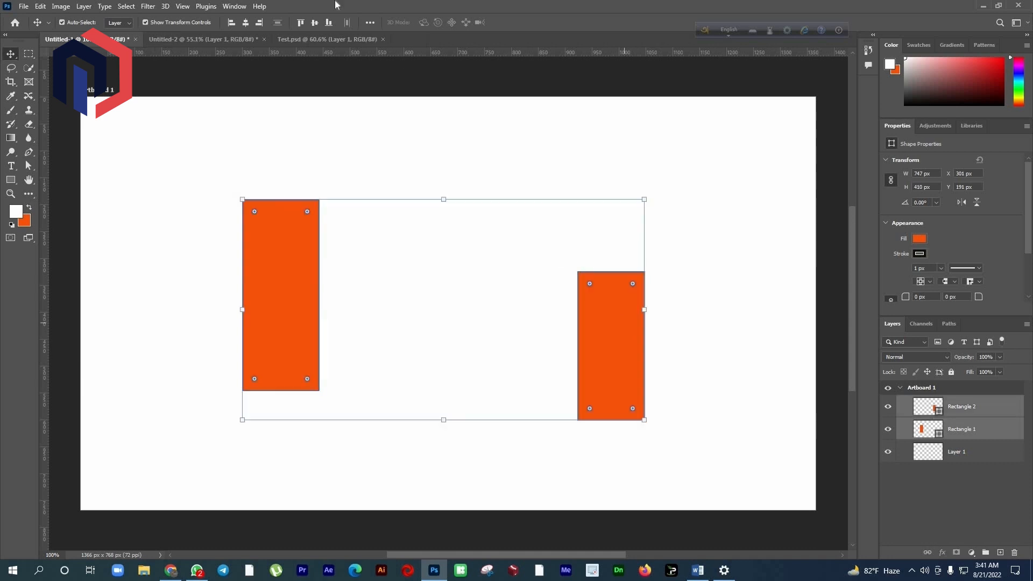
pyautogui.click(316, 21)
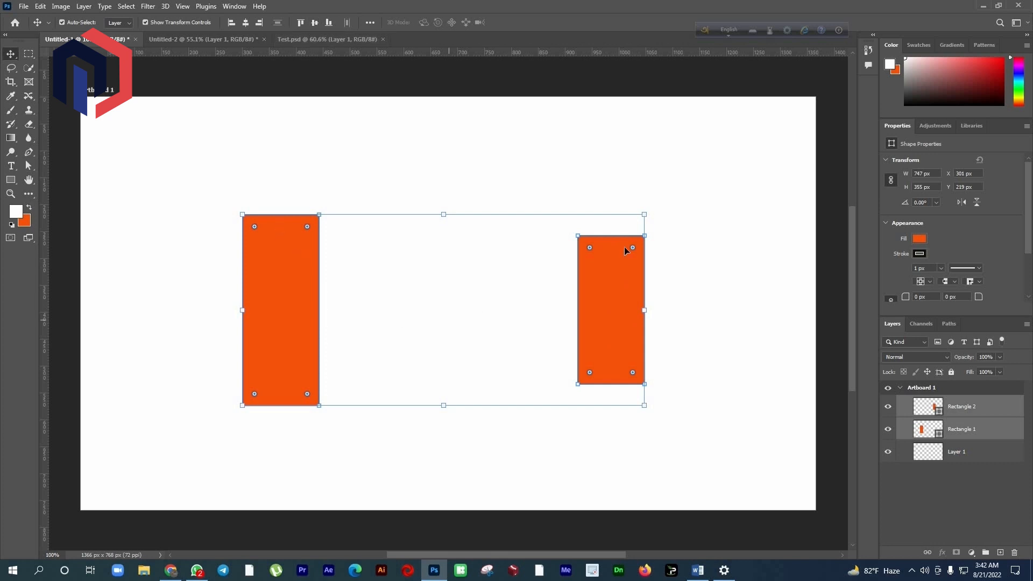
# Align the two rectangles by their top edges and reselect both shapes on the artboard
pyautogui.click(303, 22)
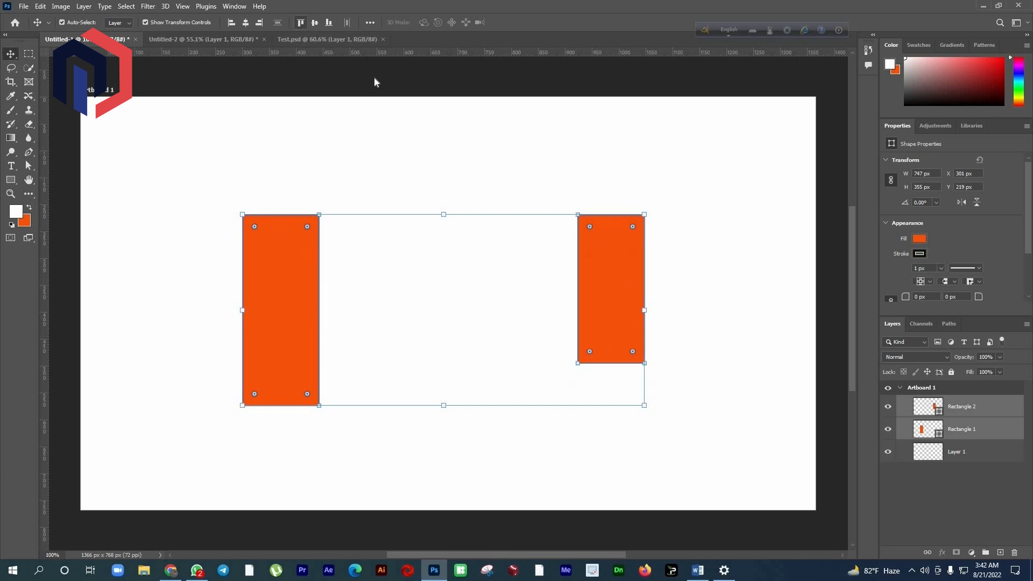
pyautogui.click(240, 316)
pyautogui.click(259, 285)
pyautogui.keyDown('shift'); pyautogui.click(615, 287); pyautogui.keyUp('shift')
pyautogui.click(510, 456)
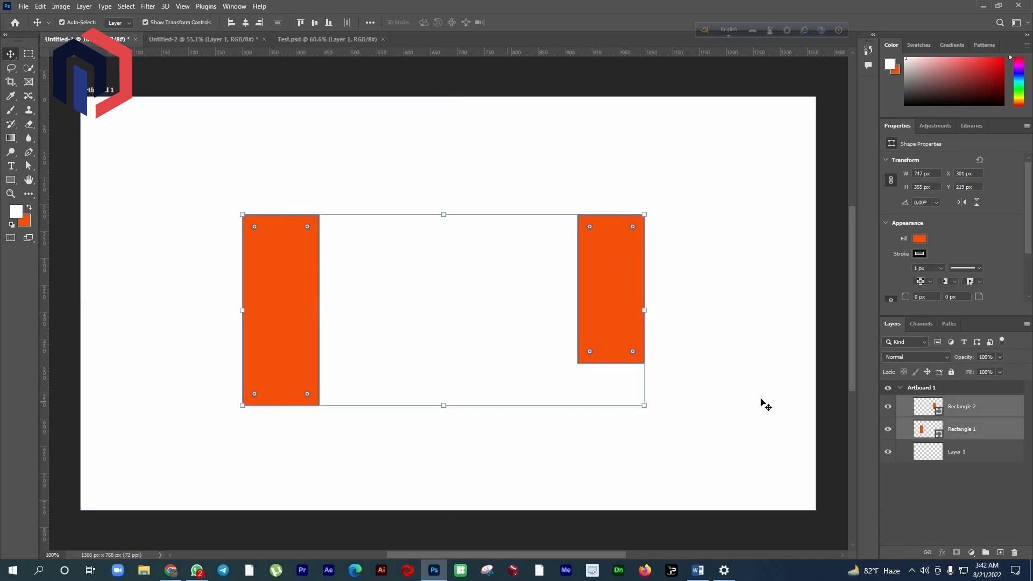
# Select the Rectangle 1 and Rectangle 2 layers, try aligning their horizontal and vertical centres, and undo that alignment
pyautogui.click(974, 434)
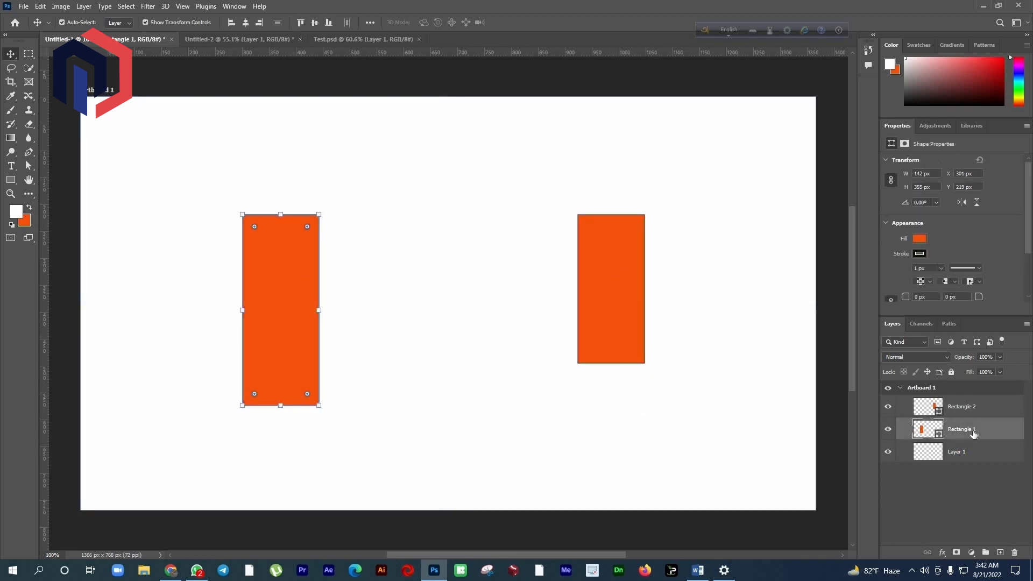
pyautogui.keyDown('ctrl'); pyautogui.click(968, 412); pyautogui.keyUp('ctrl')
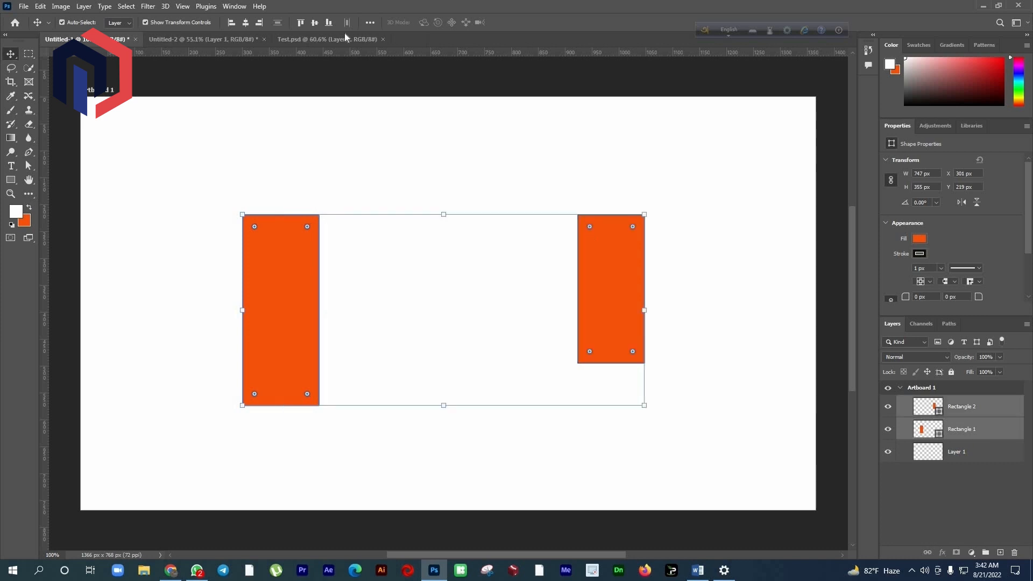
pyautogui.click(245, 23)
pyautogui.click(246, 23)
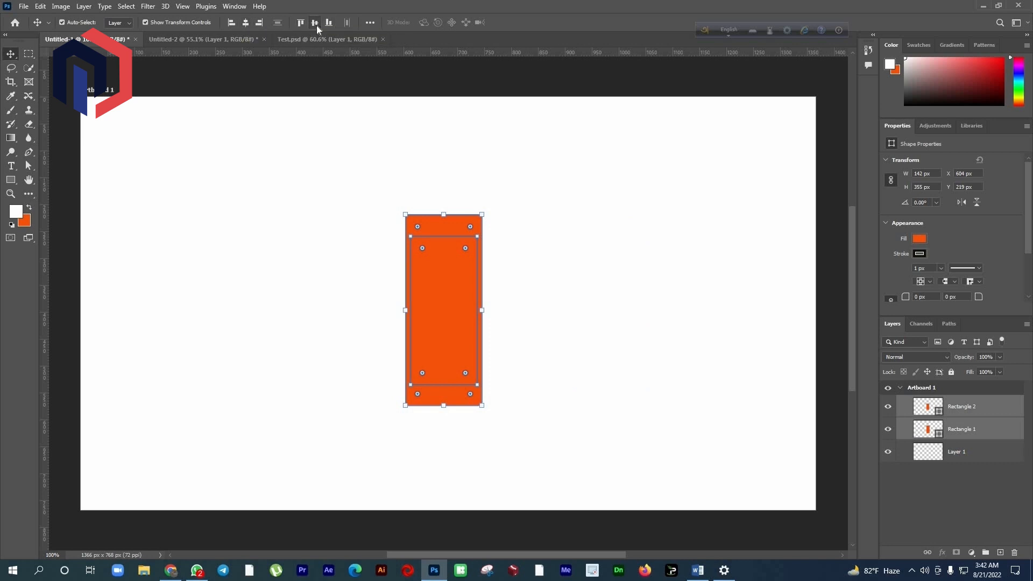
pyautogui.hotkey('ctrl', 'z')
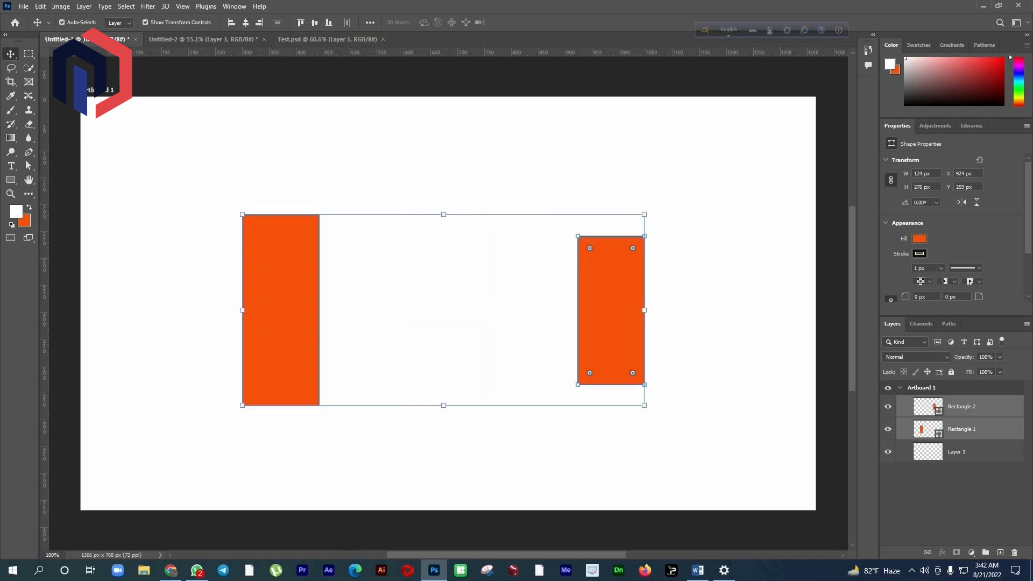
# Switch to the course outline in Chrome, check Objects and Layers under Align & Distribute, and return to Photoshop
pyautogui.hotkey('alt', 'Tab')
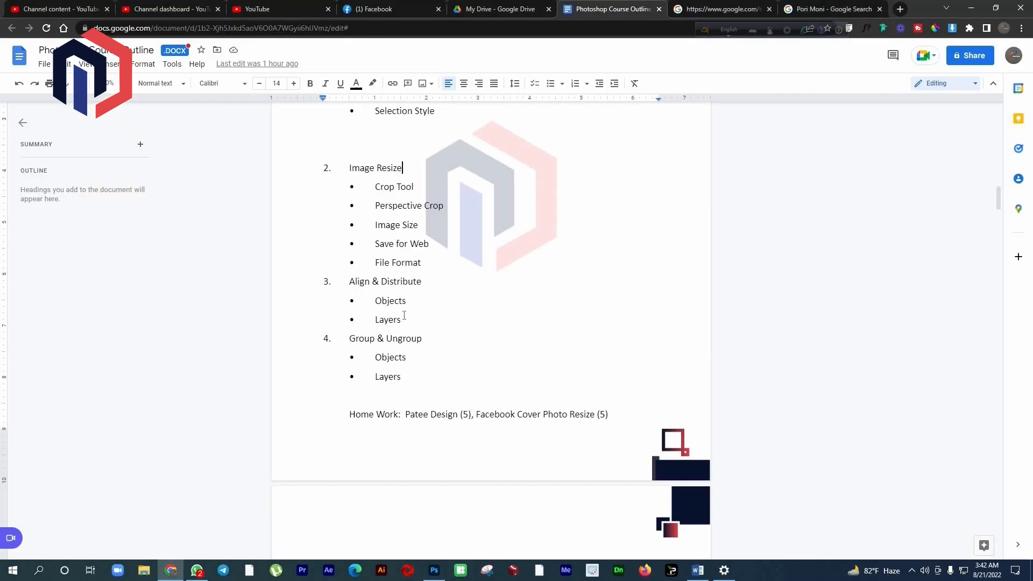
pyautogui.moveTo(378, 309); pyautogui.dragTo(405, 326)
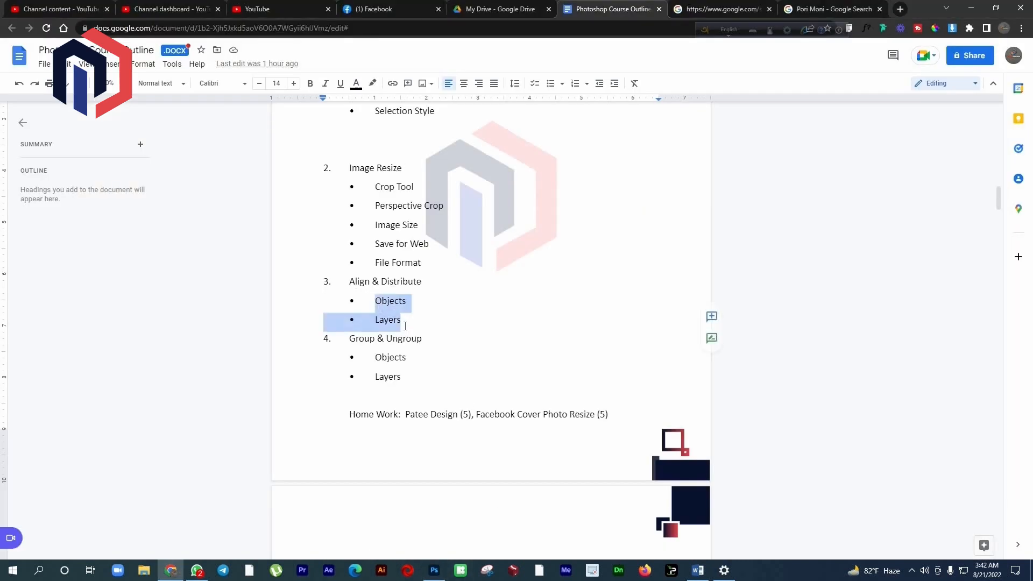
pyautogui.doubleClick(405, 327)
pyautogui.hotkey('alt', 'Tab')
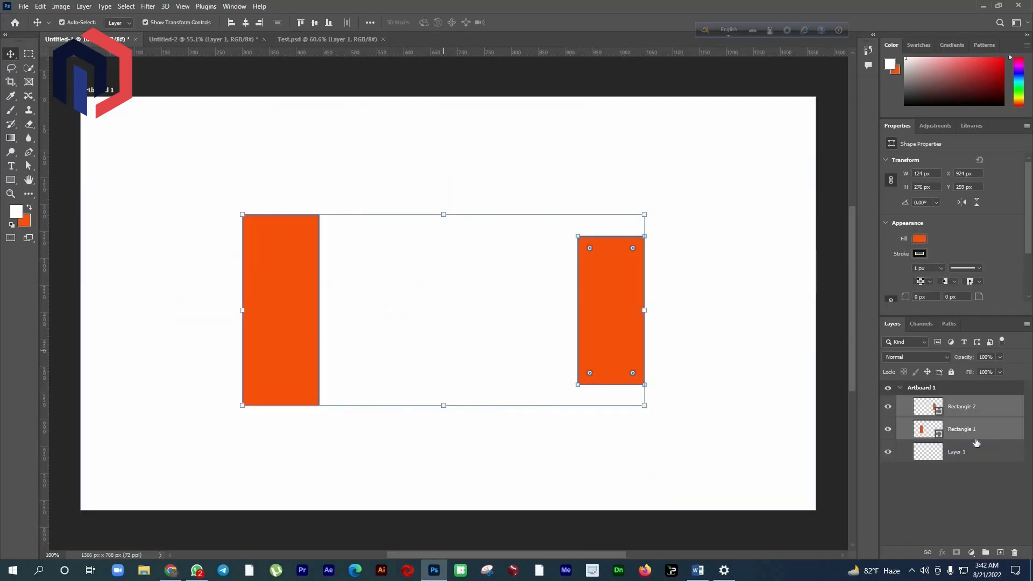
# Change the fill colour of Rectangle 2 to a duller orange, RGB 221, 90, 36
pyautogui.keyDown('ctrl'); pyautogui.click(932, 413); pyautogui.keyUp('ctrl')
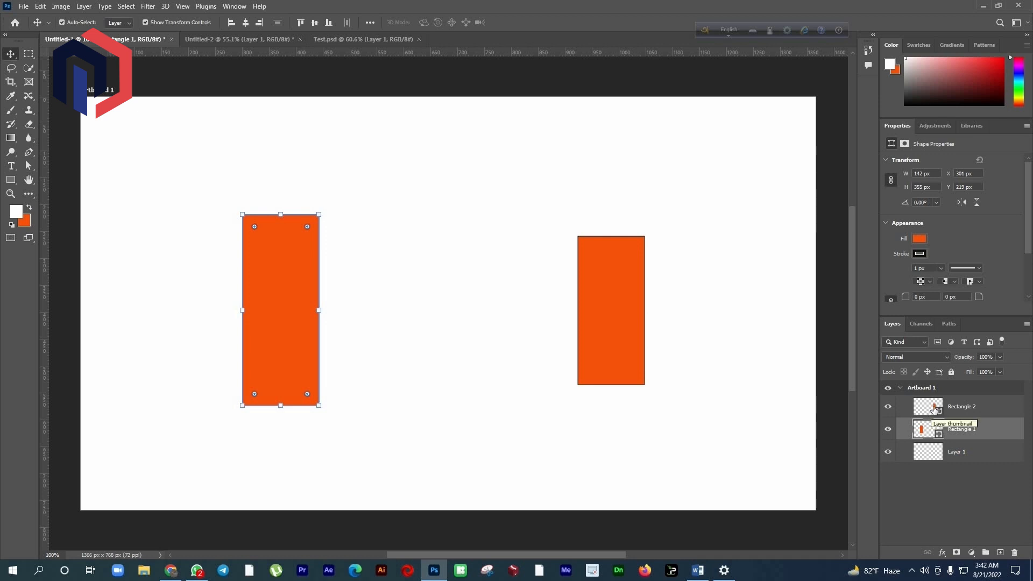
pyautogui.doubleClick(936, 410)
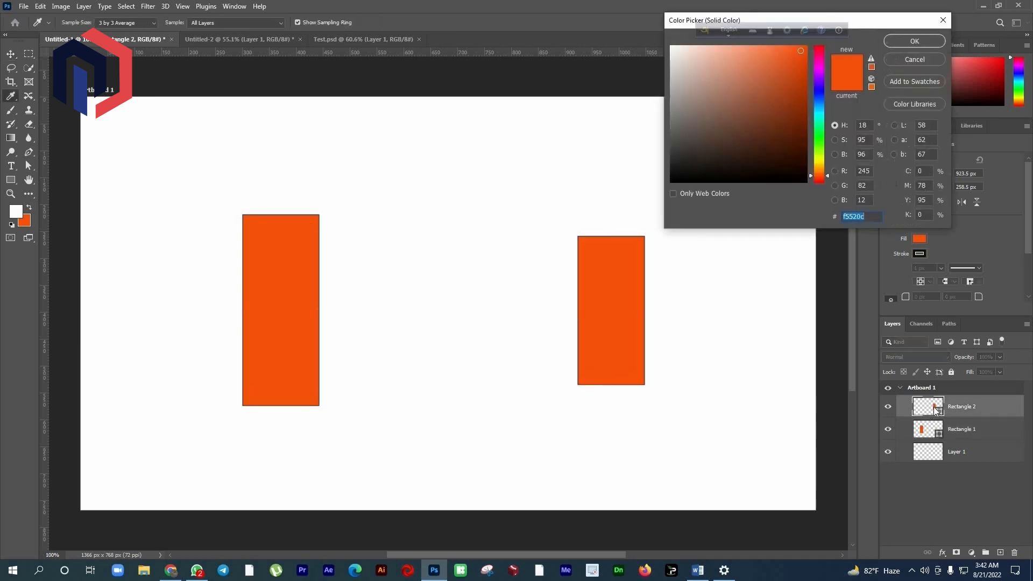
pyautogui.moveTo(739, 104); pyautogui.dragTo(782, 62)
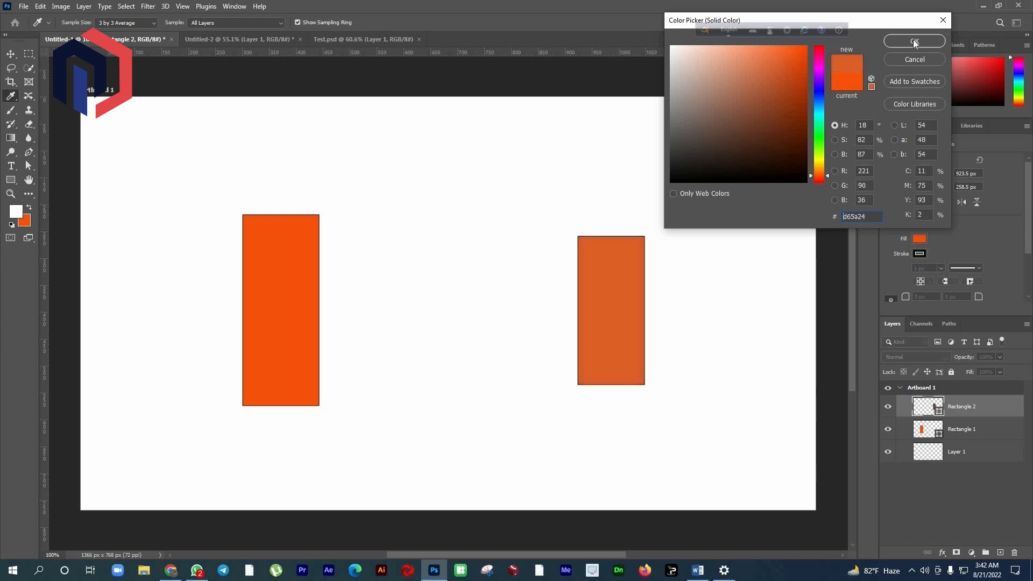
pyautogui.press('Return')
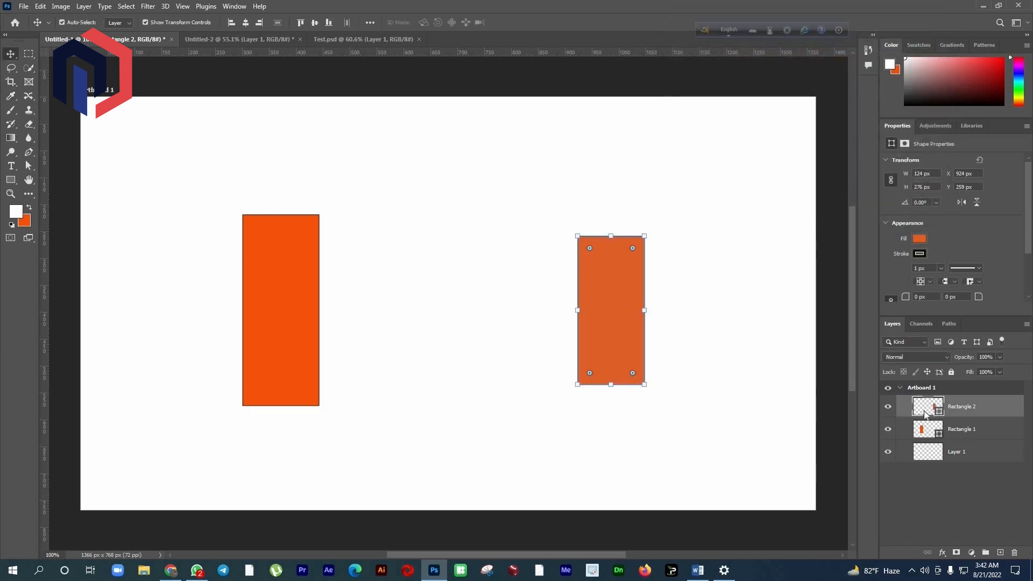
# Set the layer thumbnails to small and enlarge the Layers panel upward
pyautogui.rightClick(937, 412)
pyautogui.click(926, 440)
pyautogui.rightClick(928, 407)
pyautogui.click(931, 282)
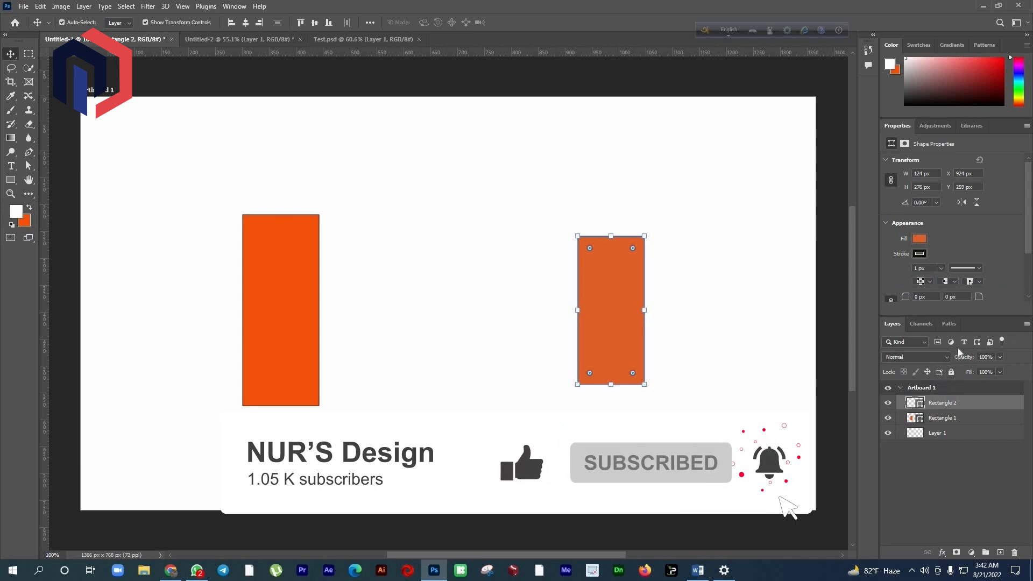
pyautogui.moveTo(968, 317); pyautogui.dragTo(948, 164)
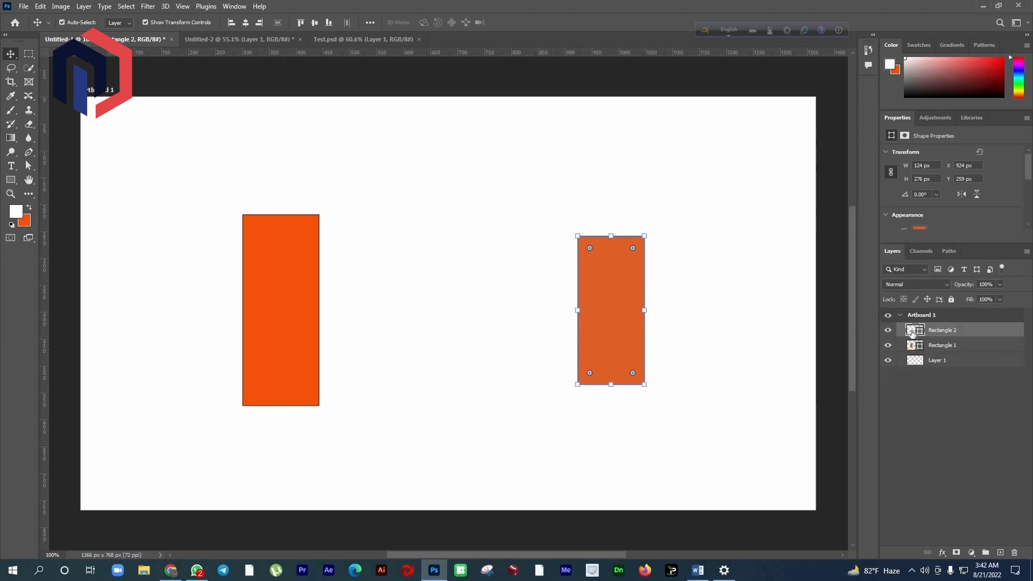
# Try the No Thumbnails option for the layers and switch back to small thumbnails
pyautogui.rightClick(927, 392)
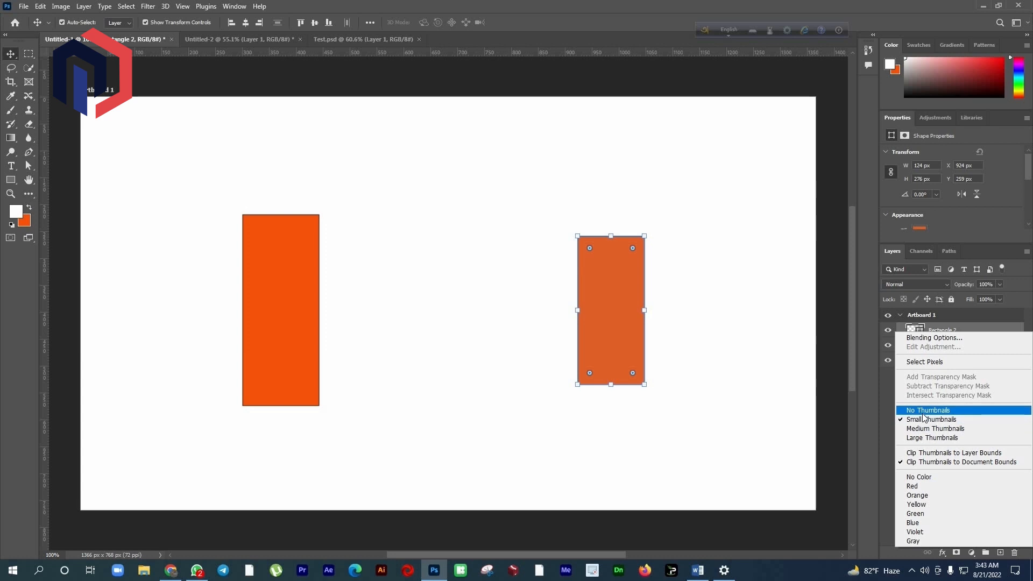
pyautogui.click(924, 412)
pyautogui.rightClick(942, 434)
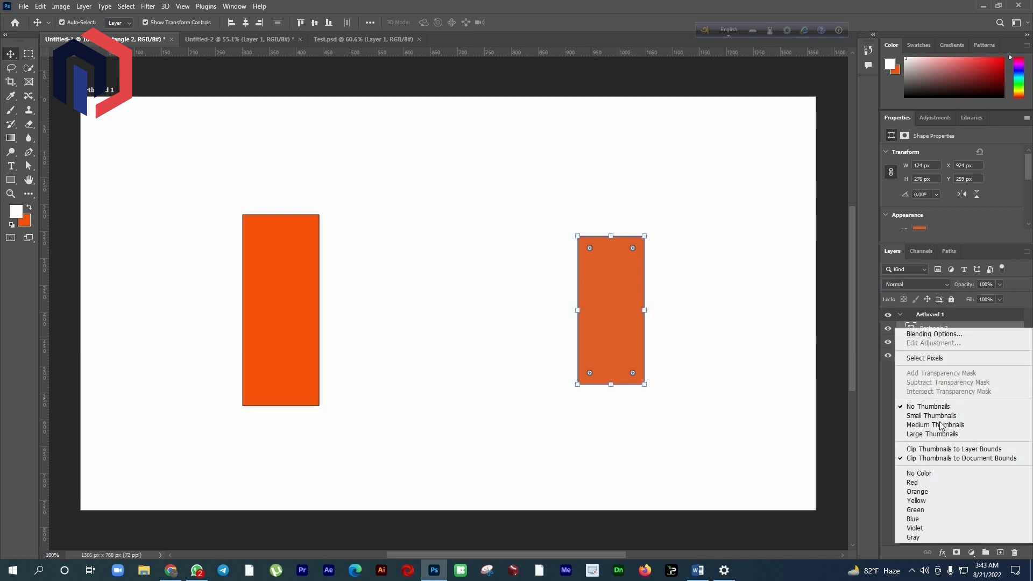
pyautogui.click(940, 416)
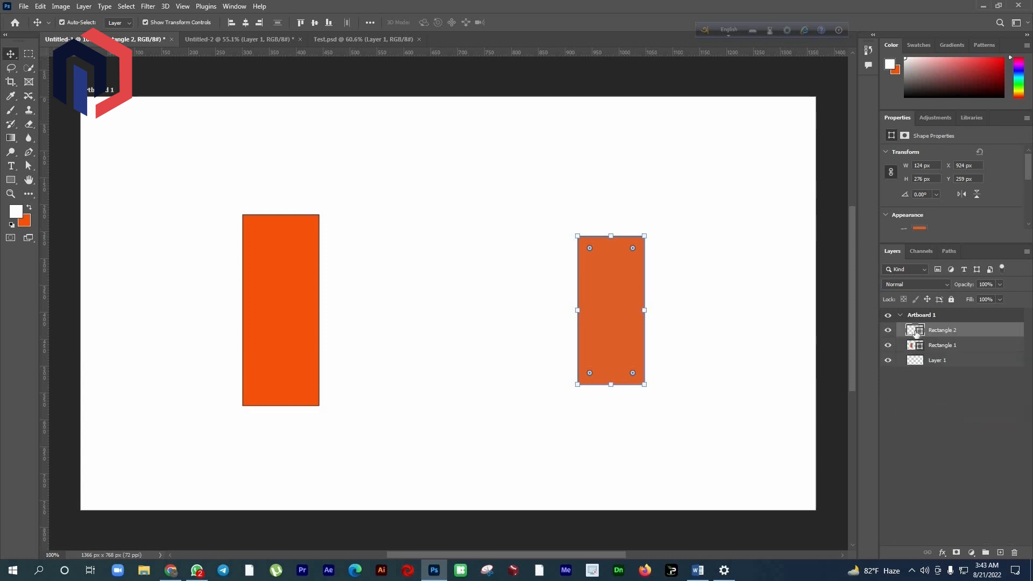
# Try medium and large layer thumbnails and settle on the medium size
pyautogui.rightClick(923, 428)
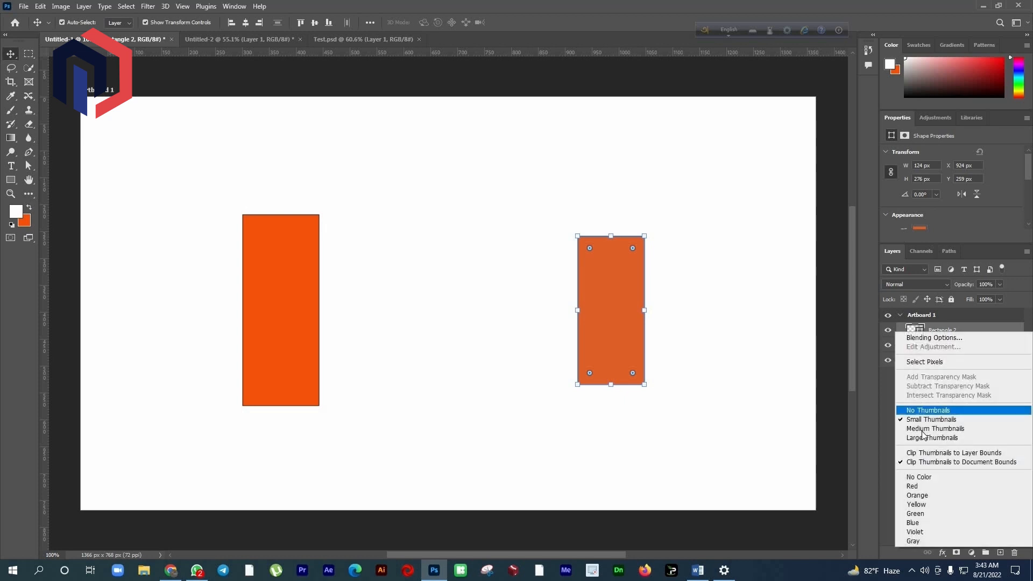
pyautogui.click(923, 428)
pyautogui.rightClick(928, 440)
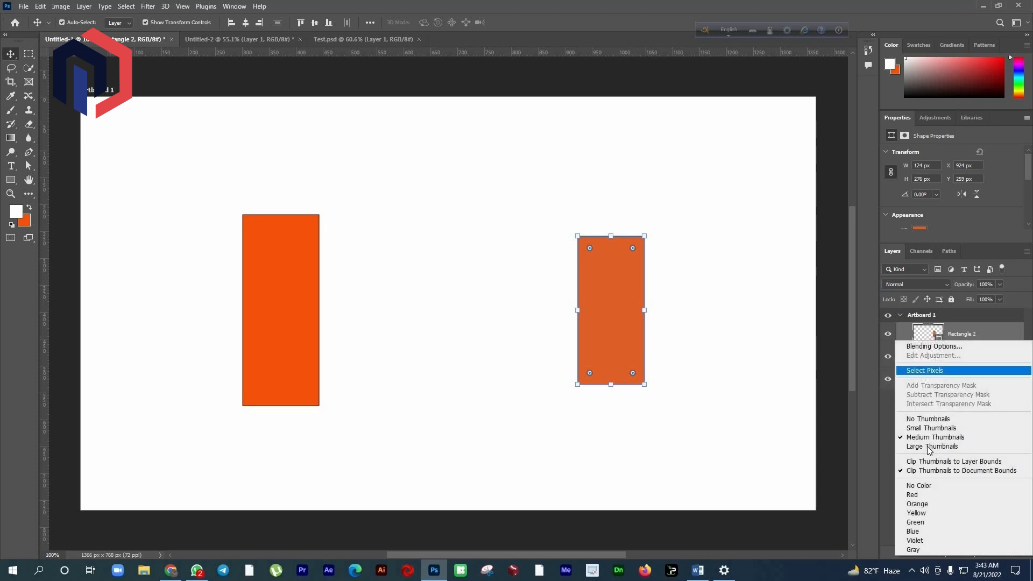
pyautogui.click(926, 441)
pyautogui.rightClick(942, 343)
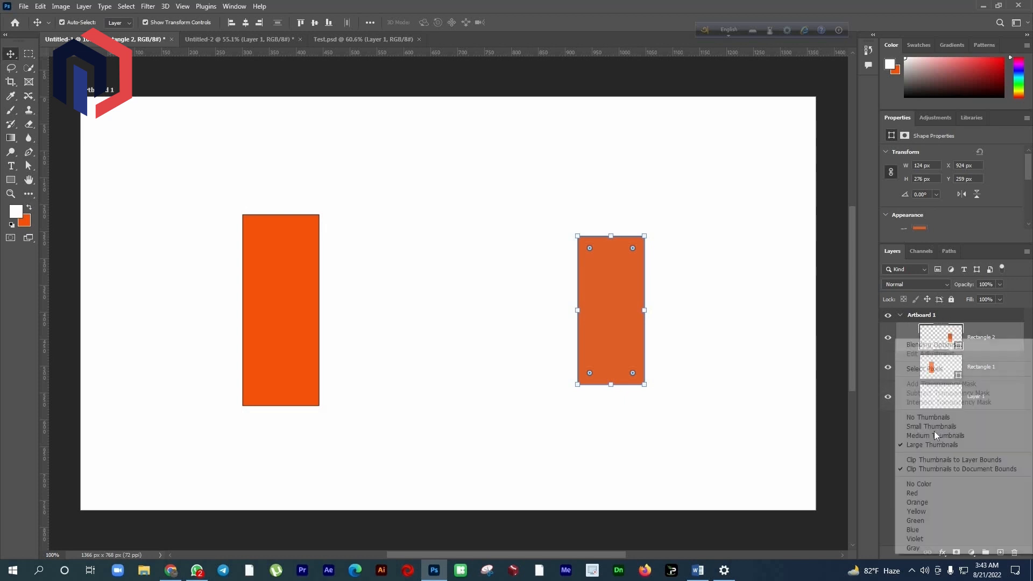
pyautogui.click(936, 436)
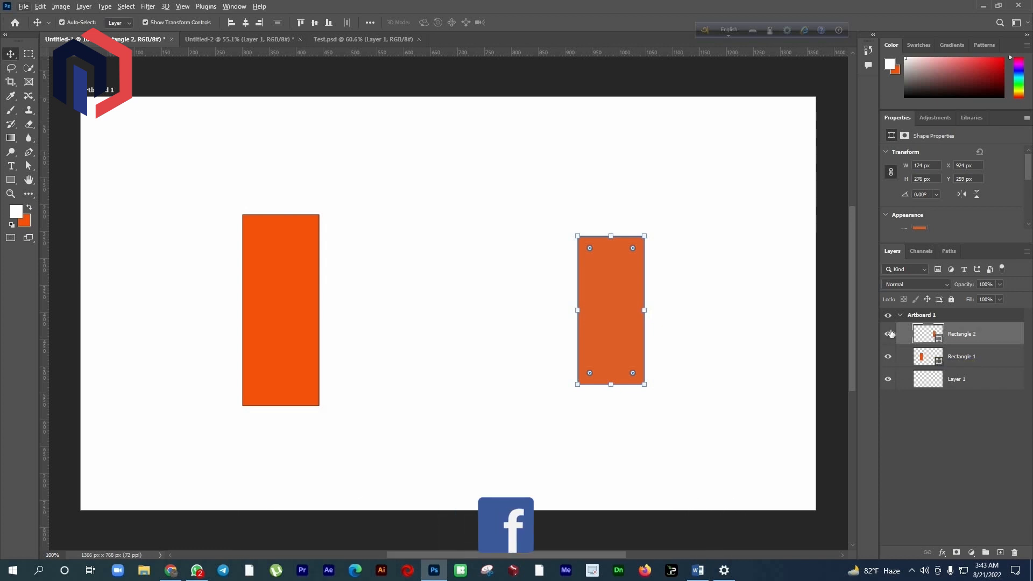
# Check the Group & Ungroup topic in the Chrome course outline and return to Photoshop
pyautogui.hotkey('alt', 'Tab')
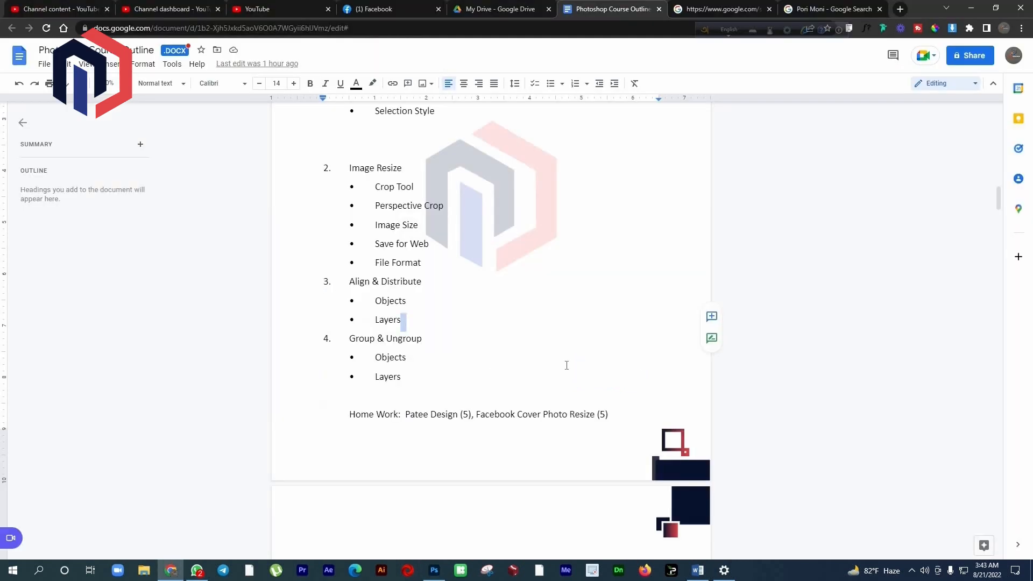
pyautogui.click(386, 347)
pyautogui.hotkey('alt', 'Tab')
# Select both rectangles together on the artboard, clear the selection, and select the two again
pyautogui.click(628, 295)
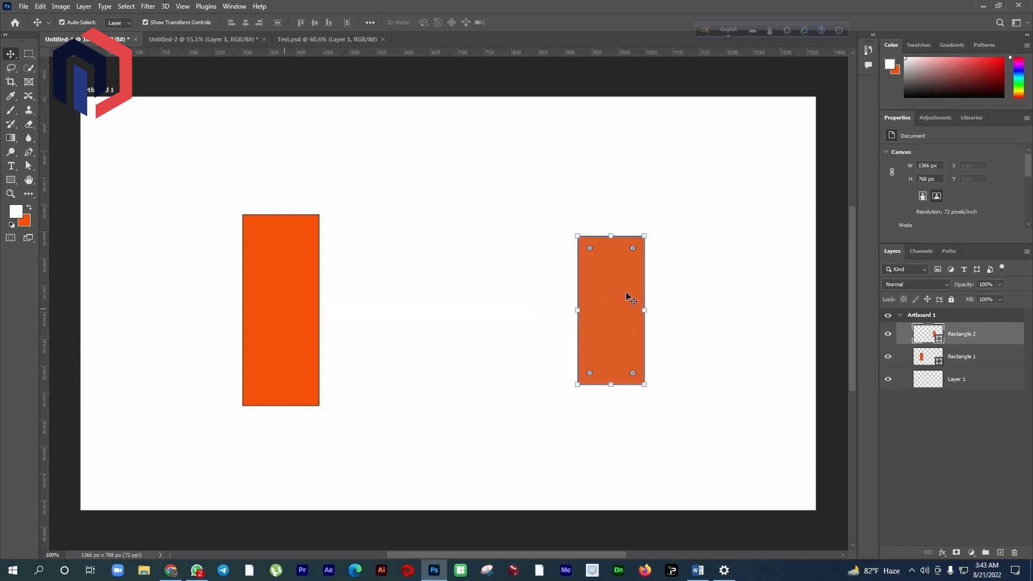
pyautogui.click(304, 296)
pyautogui.keyDown('shift'); pyautogui.click(611, 301); pyautogui.keyUp('shift')
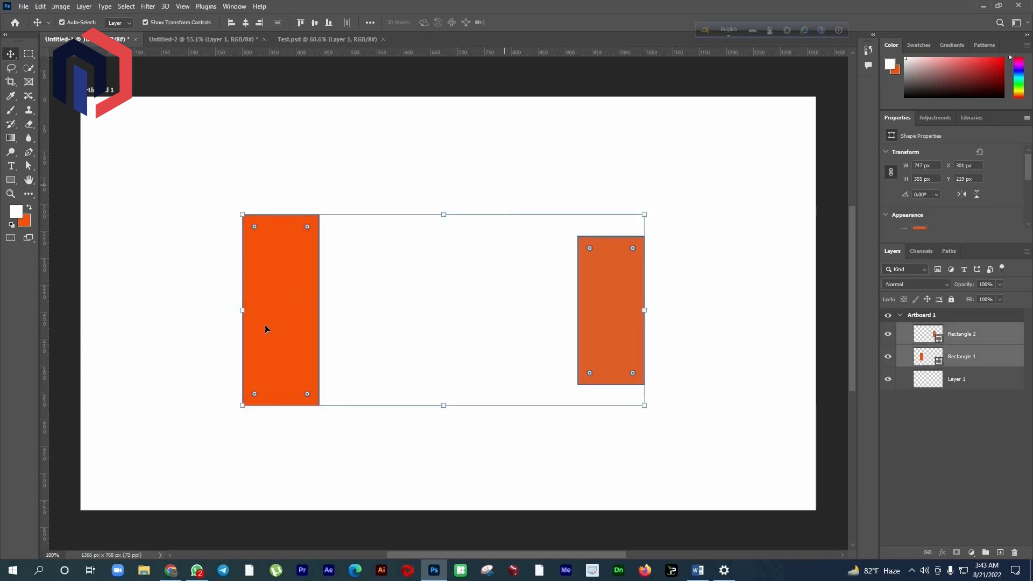
pyautogui.click(666, 436)
pyautogui.click(623, 348)
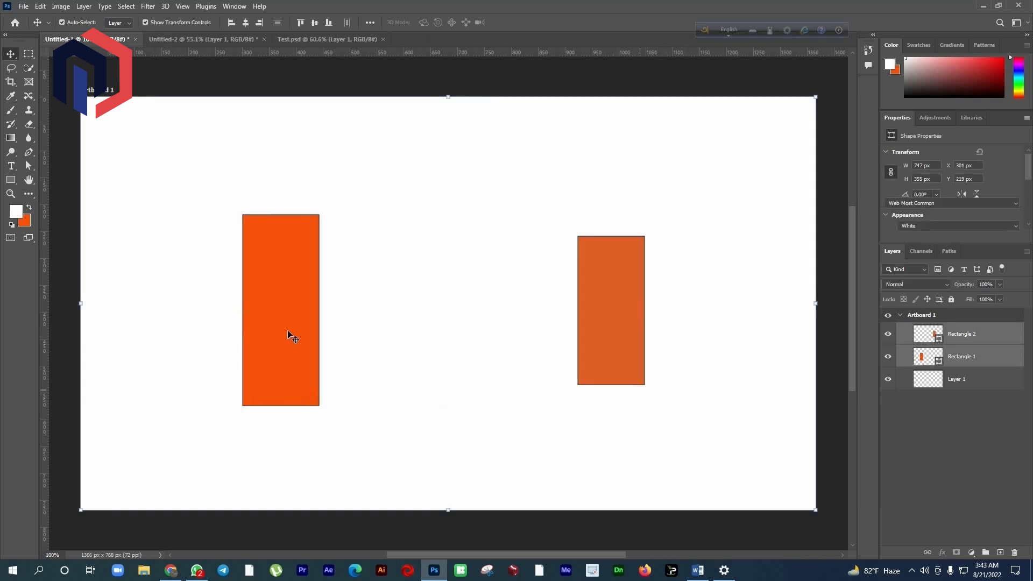
pyautogui.keyDown('shift'); pyautogui.click(287, 331); pyautogui.keyUp('shift')
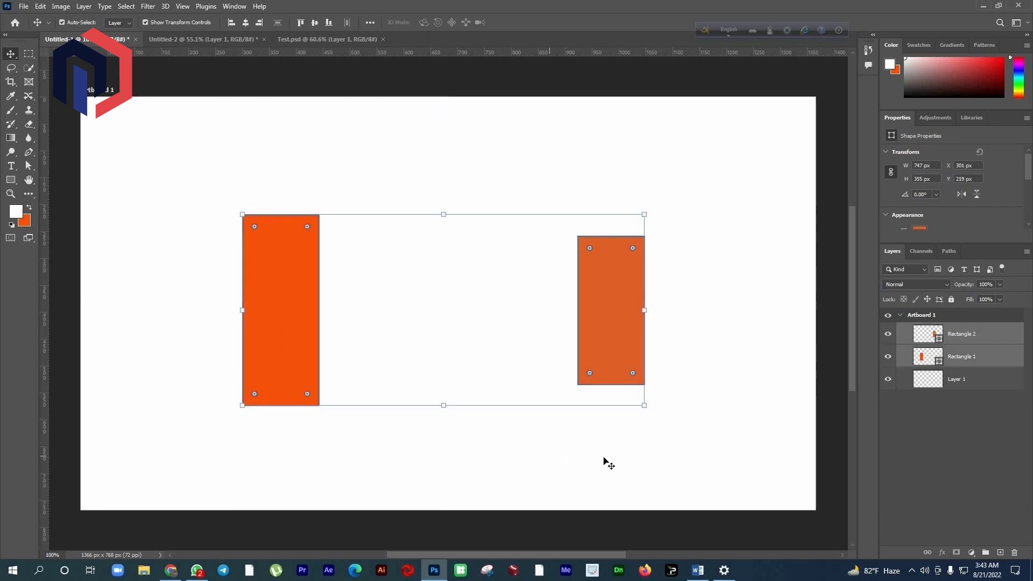
# Select the Rectangle 1 layer on its own, and change the selection to Artboard 1
pyautogui.click(975, 356)
pyautogui.click(954, 382)
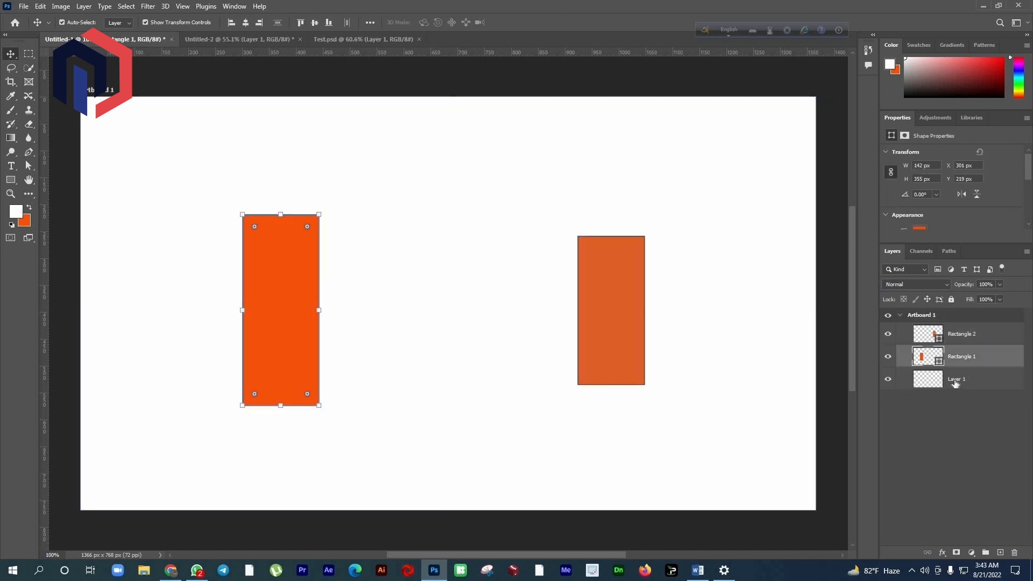
pyautogui.click(774, 381)
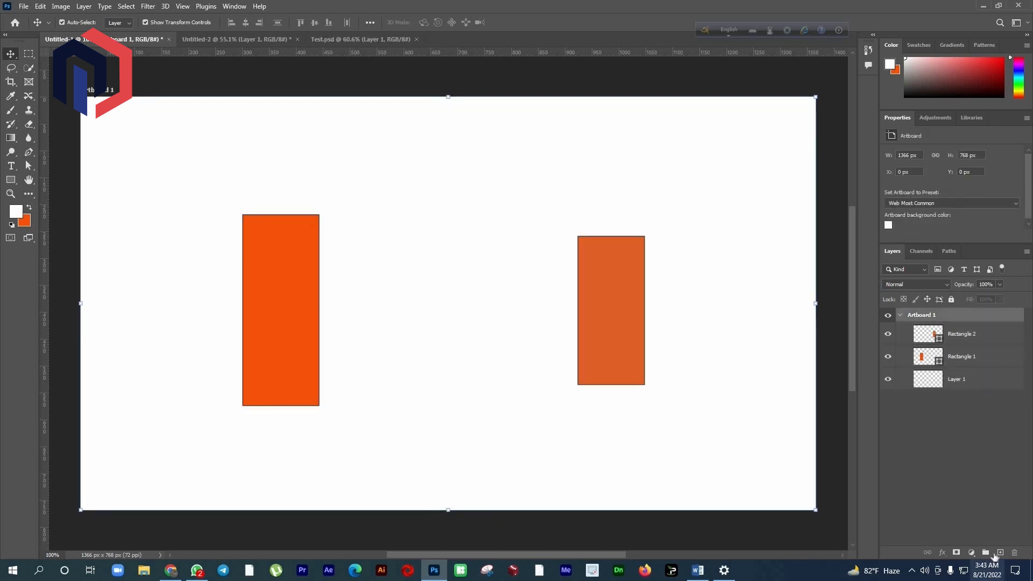
# Add a new layer inside Artboard 1 and fill it with a light brown background color
pyautogui.click(995, 554)
pyautogui.hotkey('ctrl', 'BackSpace')
pyautogui.hotkey('alt', 'BackSpace')
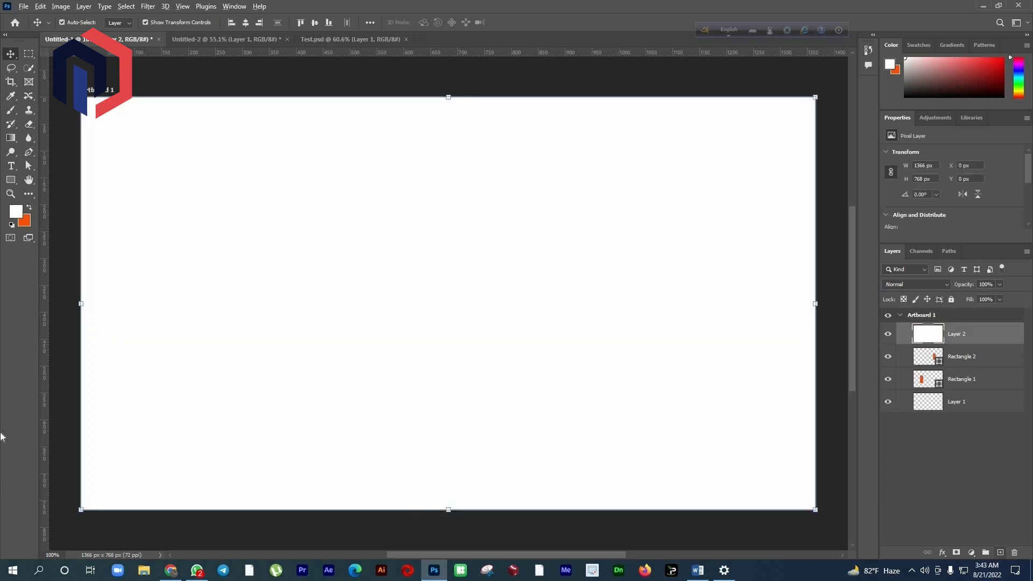
pyautogui.click(25, 221)
pyautogui.click(710, 80)
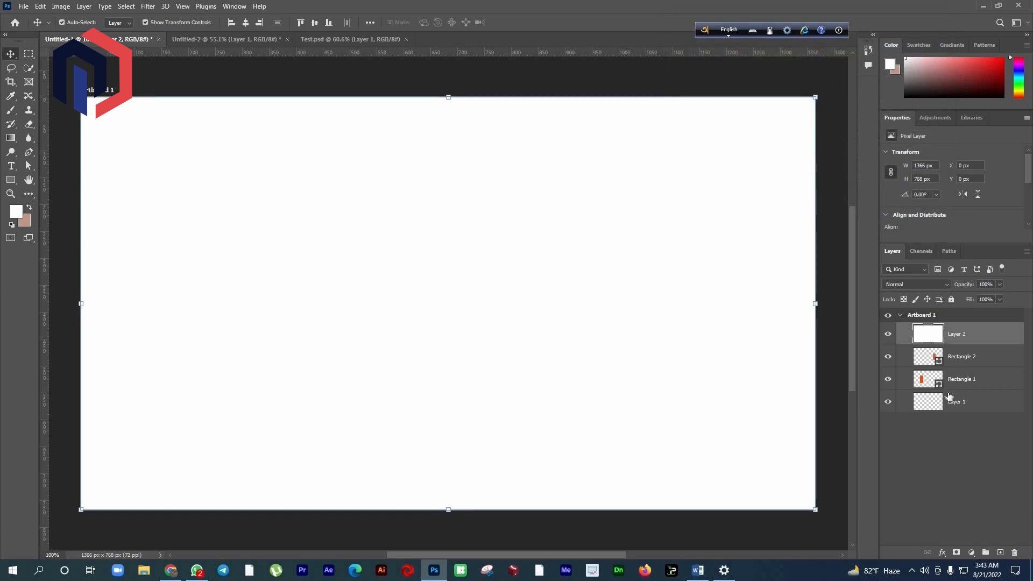
pyautogui.hotkey('ctrl', 'BackSpace')
# Place the light brown layer directly below Rectangle 1 and name it "Backgroun"
pyautogui.moveTo(980, 335); pyautogui.dragTo(988, 383)
pyautogui.doubleClick(964, 380)
pyautogui.write('Backgroun')
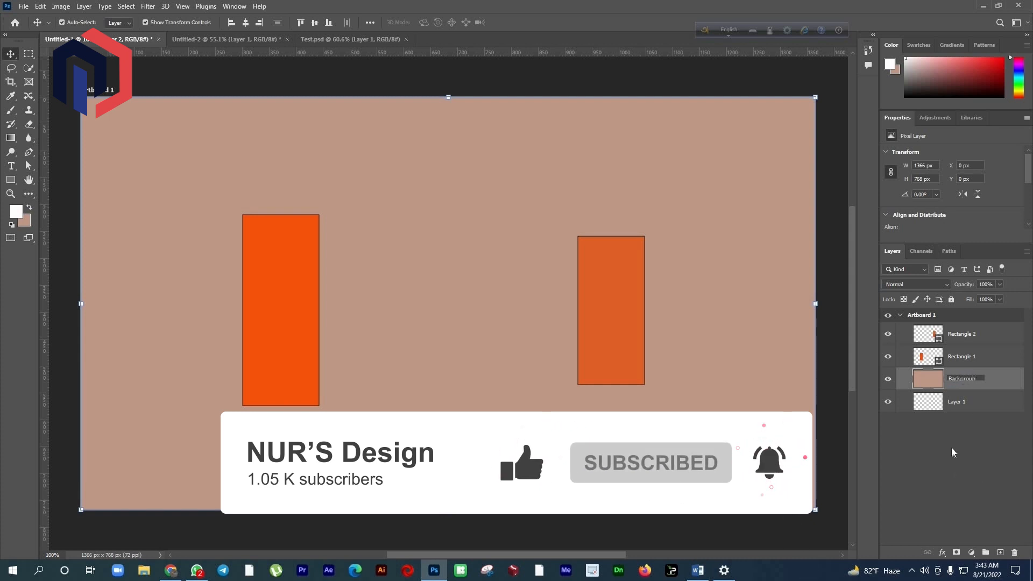
# Lock Layer 1 completely and correct the light brown layer's name to "Background"
pyautogui.click(953, 403)
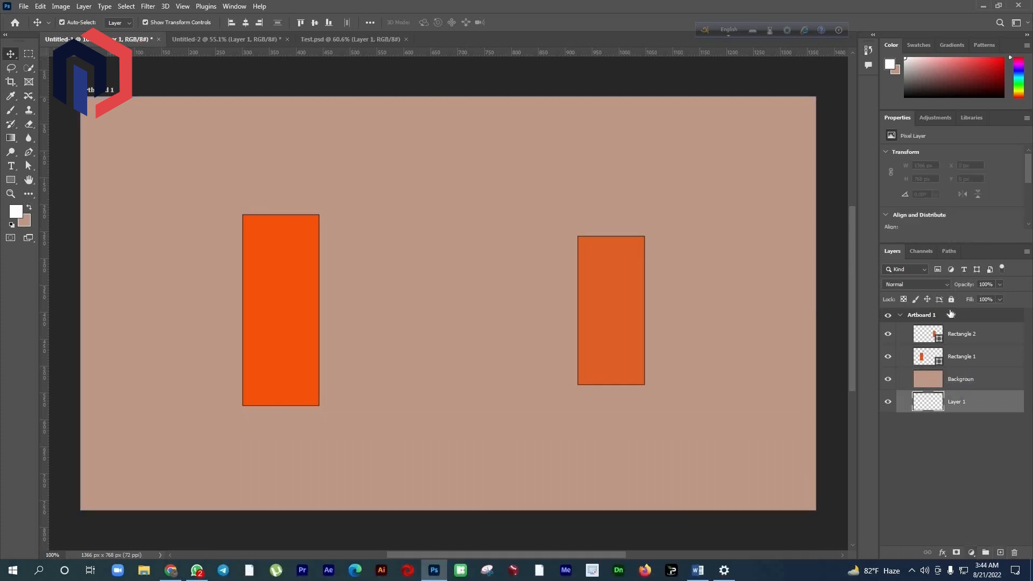
pyautogui.click(951, 299)
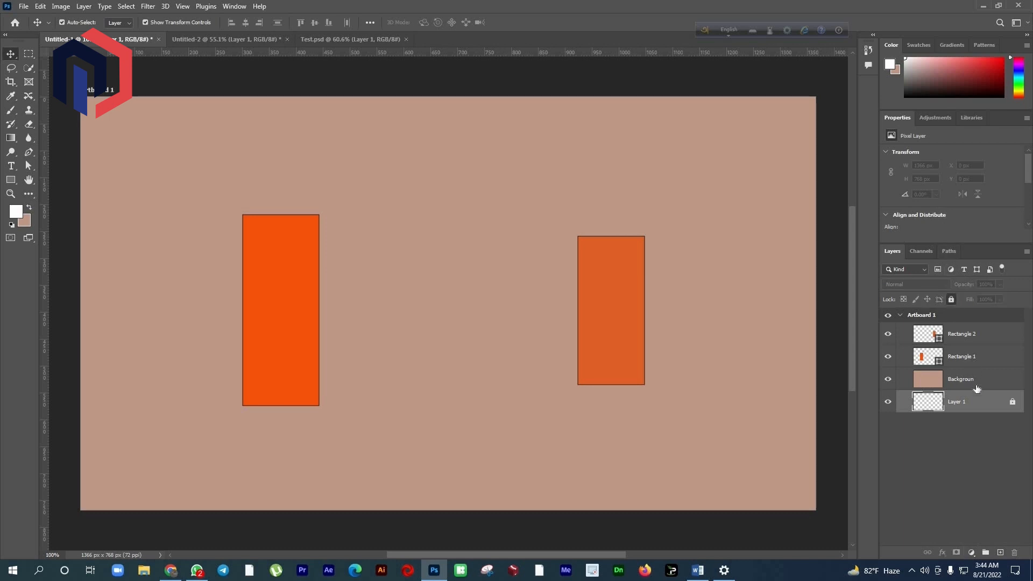
pyautogui.click(976, 385)
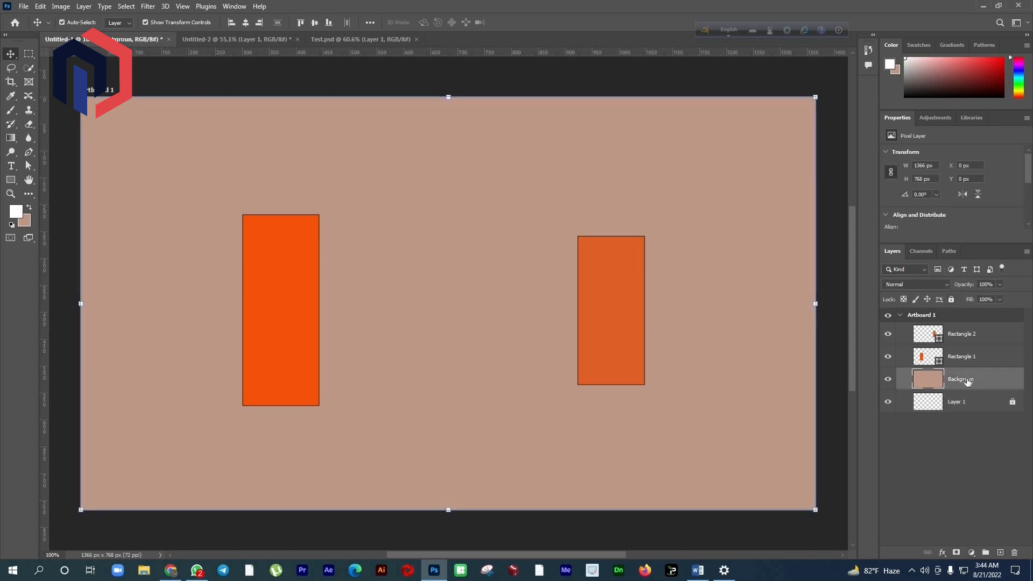
pyautogui.doubleClick(969, 379)
pyautogui.press('Return')
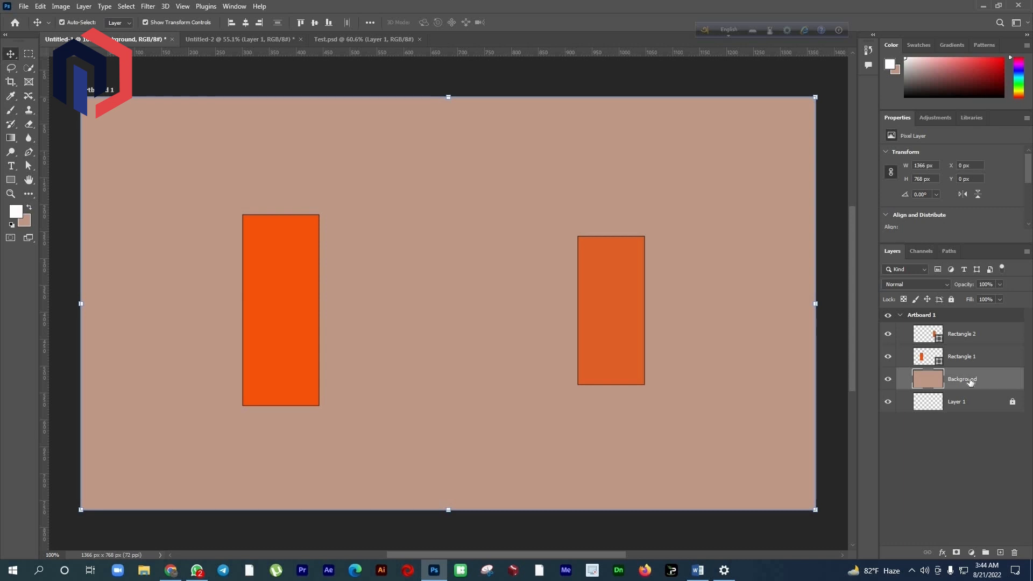
# Select the Rectangle 1 and Rectangle 2 layers together, switch to Background, reselect both rectangles, and clear the selection
pyautogui.keyDown('ctrl'); pyautogui.click(959, 384); pyautogui.keyUp('ctrl')
pyautogui.keyDown('ctrl'); pyautogui.click(960, 383); pyautogui.keyUp('ctrl')
pyautogui.hotkey('alt', ']')
pyautogui.keyDown('ctrl'); pyautogui.click(963, 334); pyautogui.keyUp('ctrl')
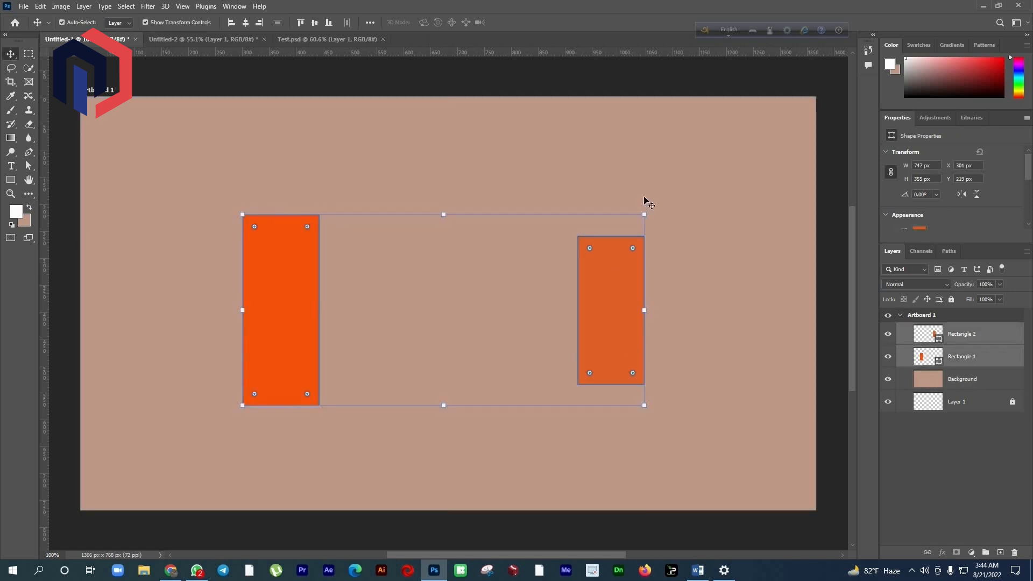
pyautogui.click(967, 372)
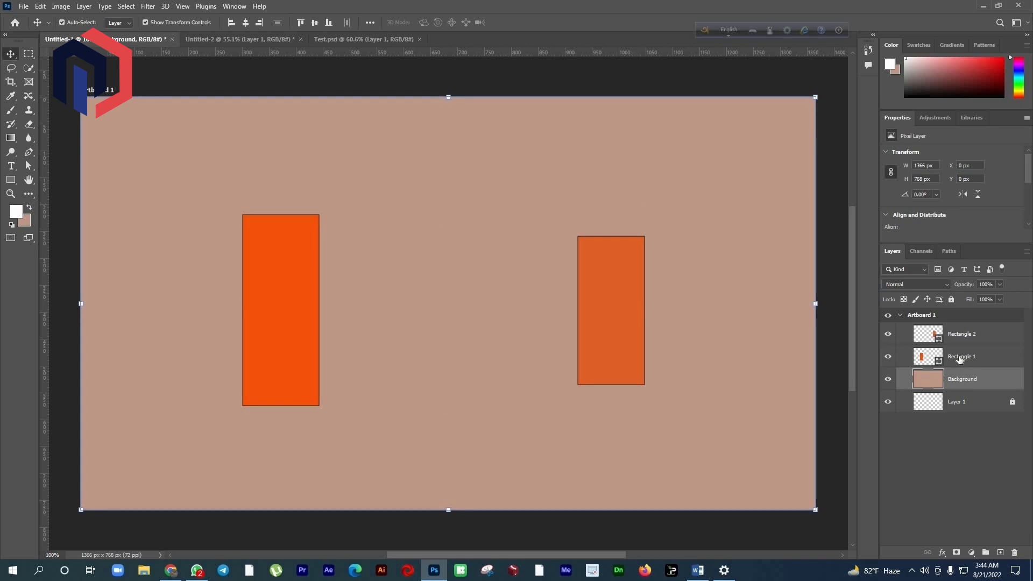
pyautogui.hotkey('alt', ']')
pyautogui.keyDown('ctrl'); pyautogui.click(953, 335); pyautogui.keyUp('ctrl')
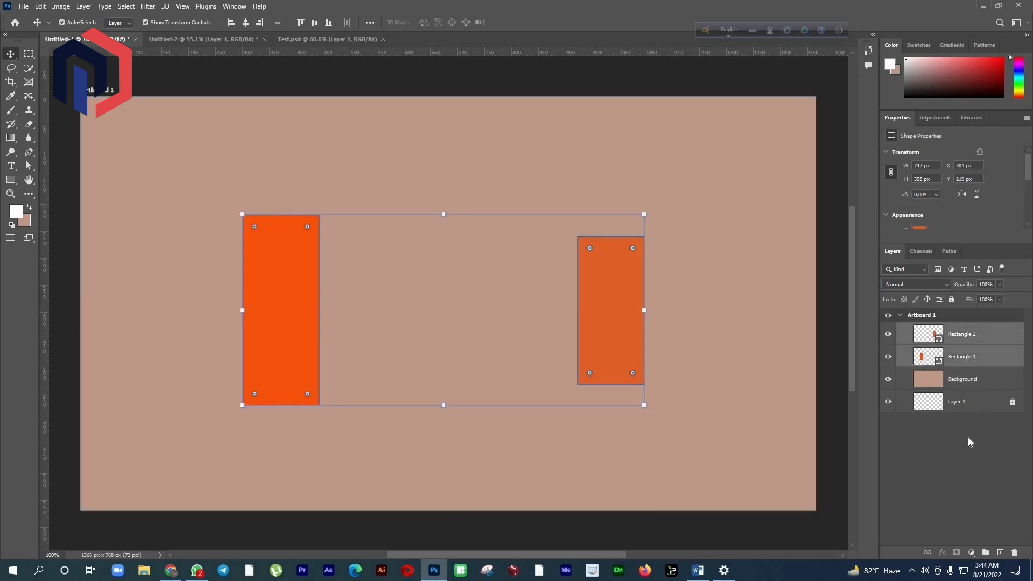
pyautogui.click(967, 427)
# Create a group named "Backgroun/BG" above the Background layer, move that layer into it, and collapse the group
pyautogui.click(972, 381)
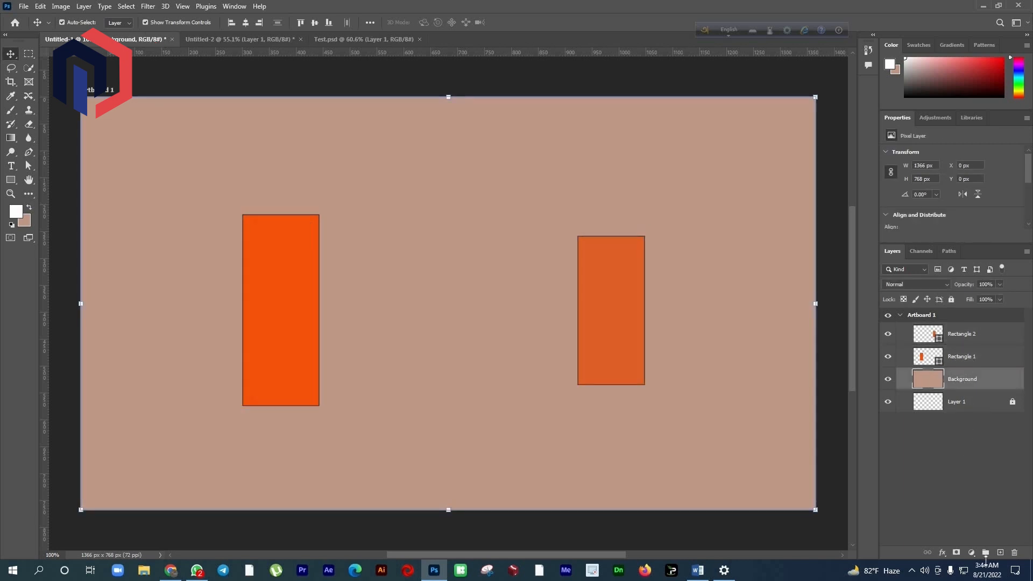
pyautogui.click(986, 553)
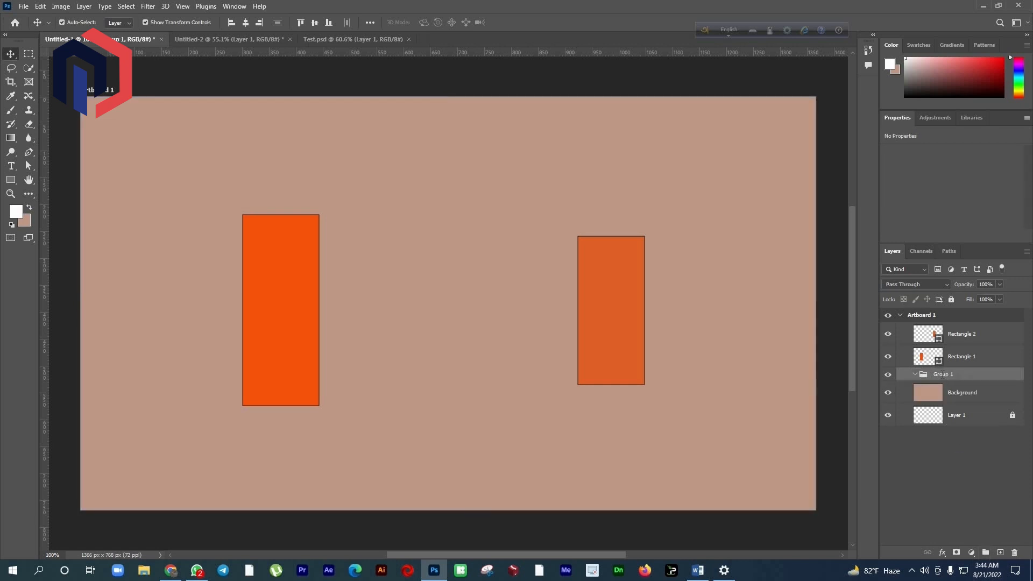
pyautogui.doubleClick(942, 374)
pyautogui.write('Backgroun/BG')
pyautogui.press('Return')
pyautogui.moveTo(958, 393); pyautogui.dragTo(926, 377)
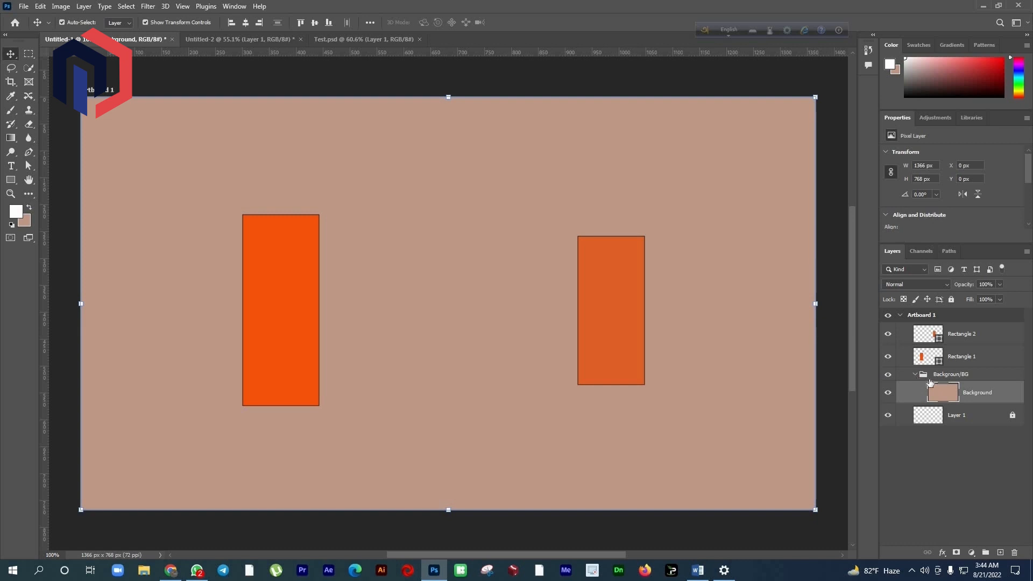
pyautogui.click(945, 378)
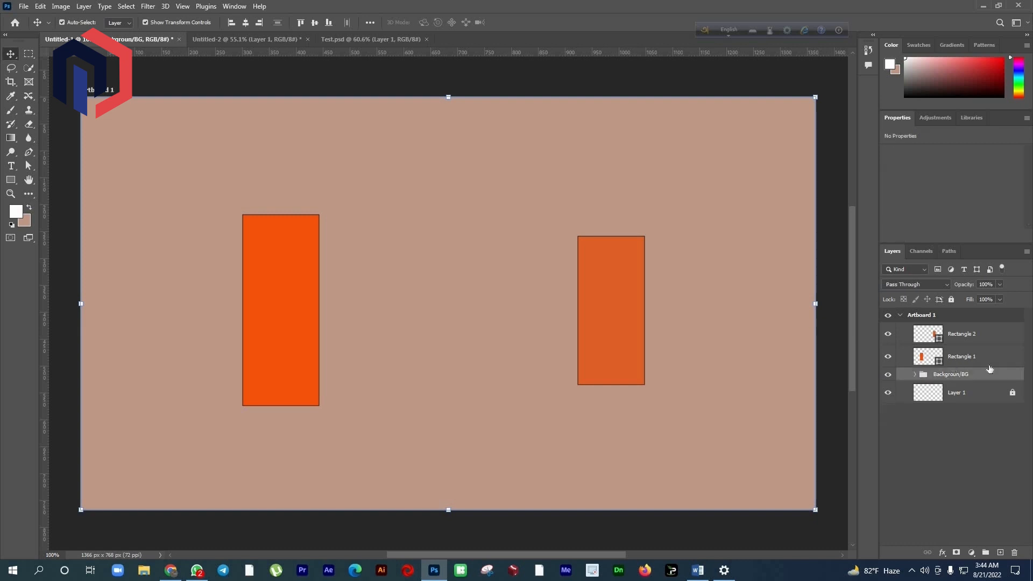
# Group the Rectangle 1 and Rectangle 2 layers and name the group "Rectanguler"
pyautogui.hotkey('alt', ']')
pyautogui.keyDown('shift'); pyautogui.click(963, 338); pyautogui.keyUp('shift')
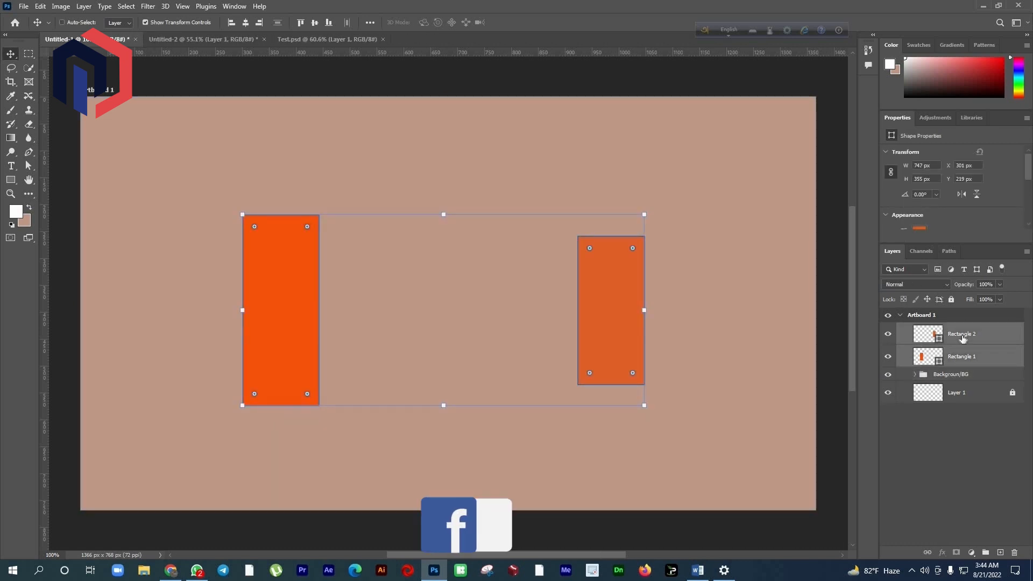
pyautogui.hotkey('ctrl', 'g')
pyautogui.hotkey('alt', ']')
pyautogui.click(919, 330)
pyautogui.doubleClick(943, 330)
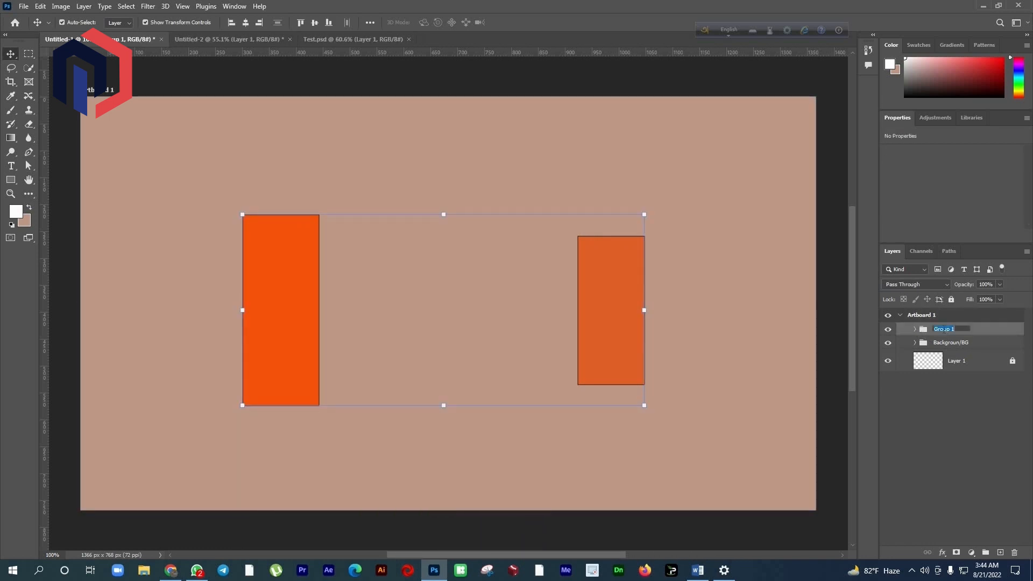
pyautogui.write('Rectanguler')
pyautogui.press('Return')
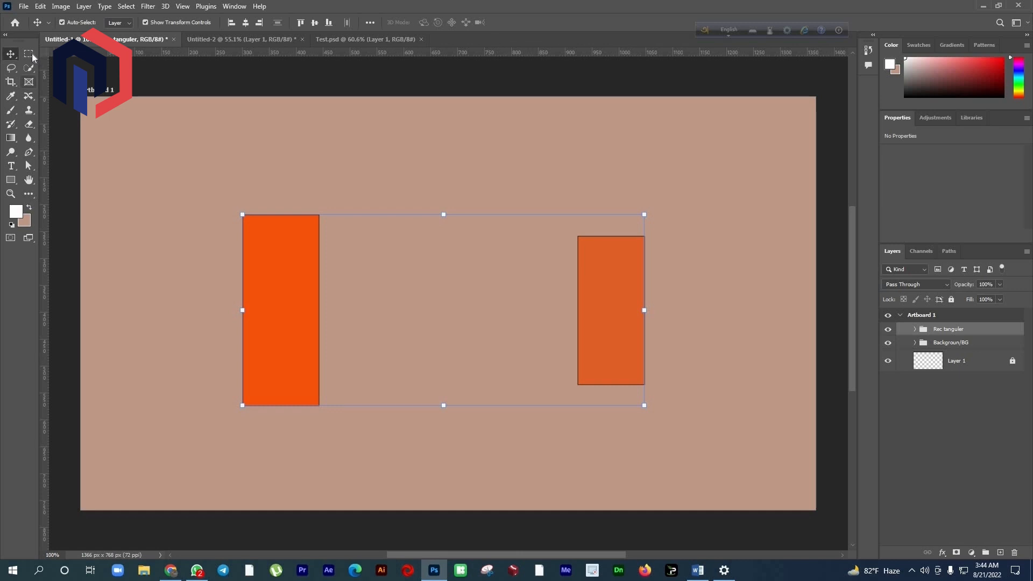
# Draw a white circle about 100 px wide with the Ellipse tool between the two rectangles, and return to the Move tool
pyautogui.rightClick(11, 180)
pyautogui.click(56, 190)
pyautogui.moveTo(420, 197); pyautogui.dragTo(473, 326)
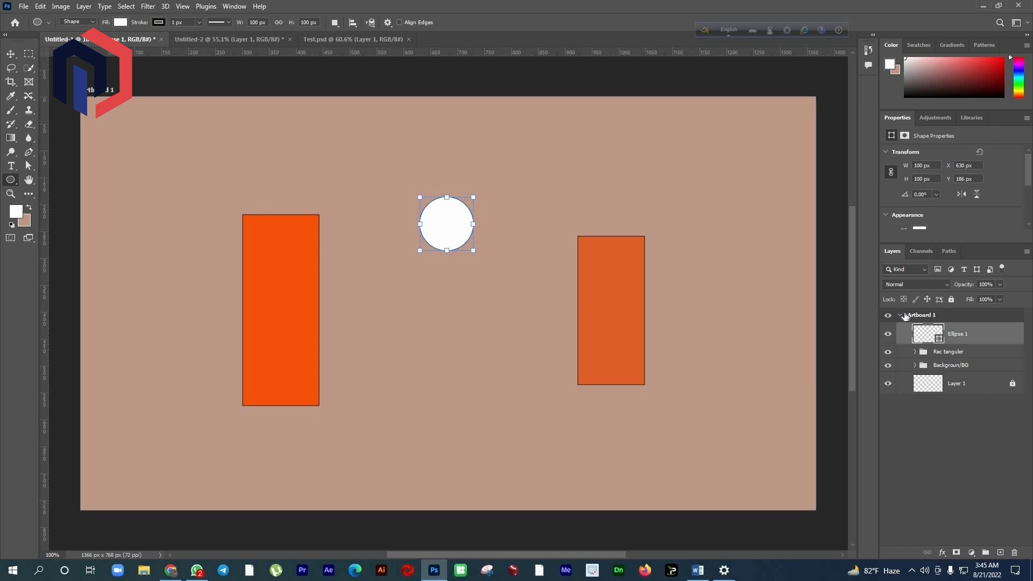
pyautogui.click(12, 54)
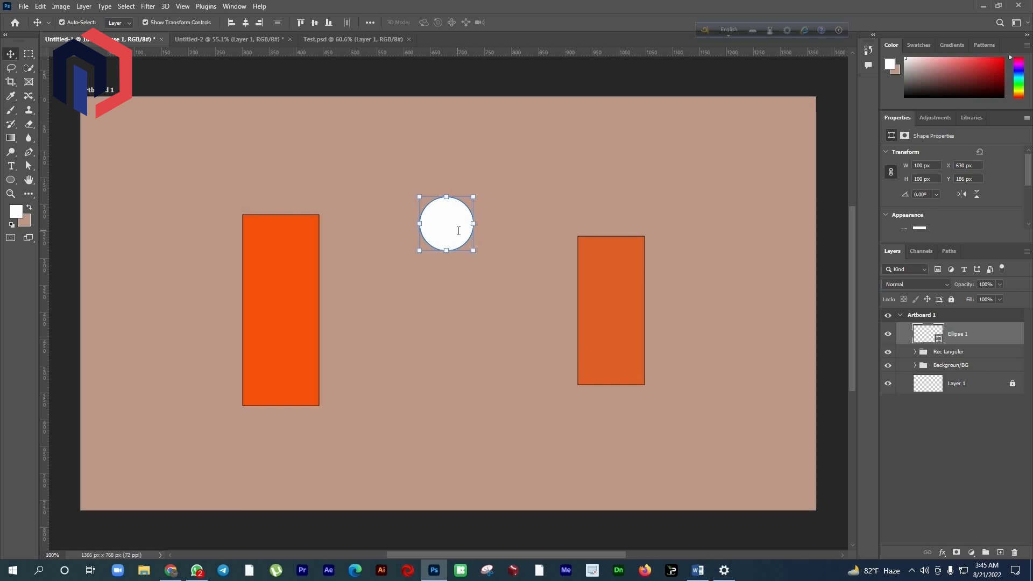
# Switch between Photoshop and the course outline in Chrome to review the Group & Ungroup topic and the homework
pyautogui.hotkey('alt', 'Tab')
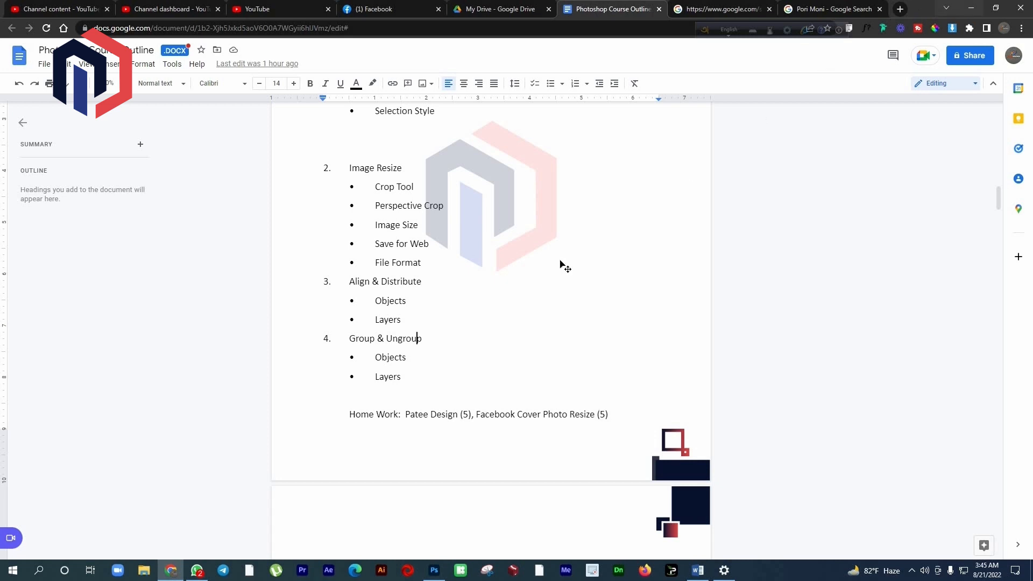
pyautogui.click(971, 8)
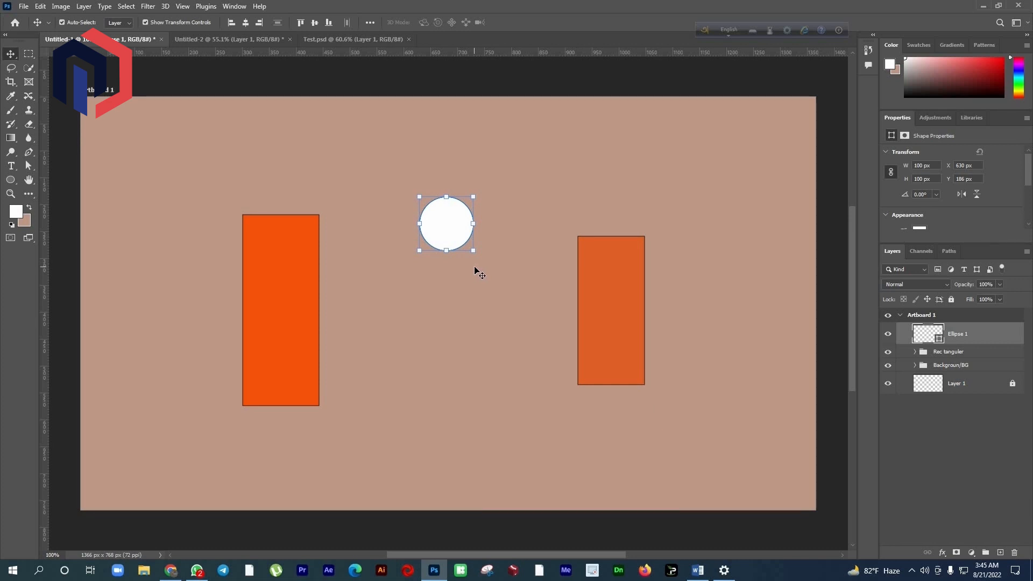
pyautogui.click(436, 571)
pyautogui.click(436, 571)
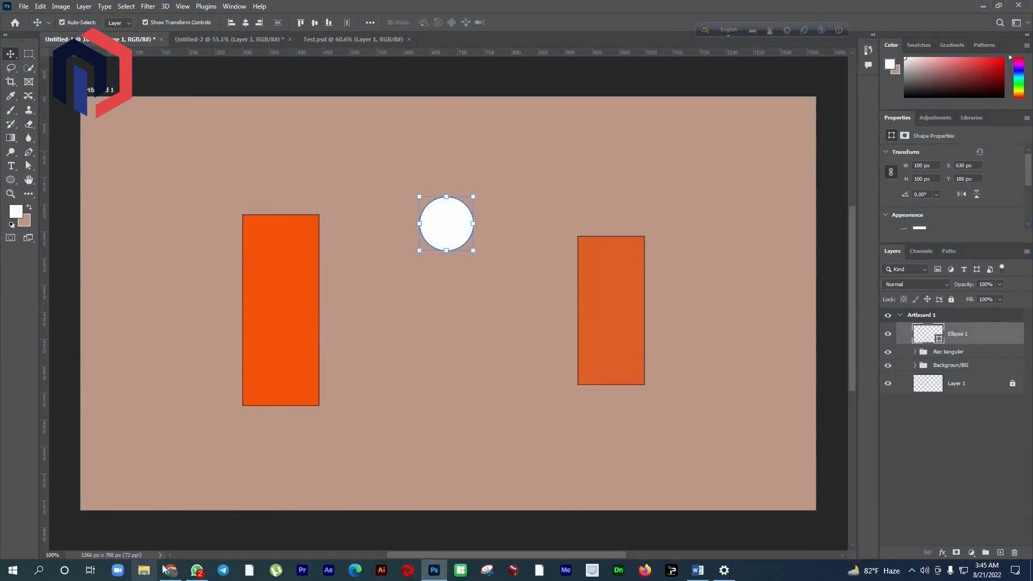
pyautogui.click(160, 569)
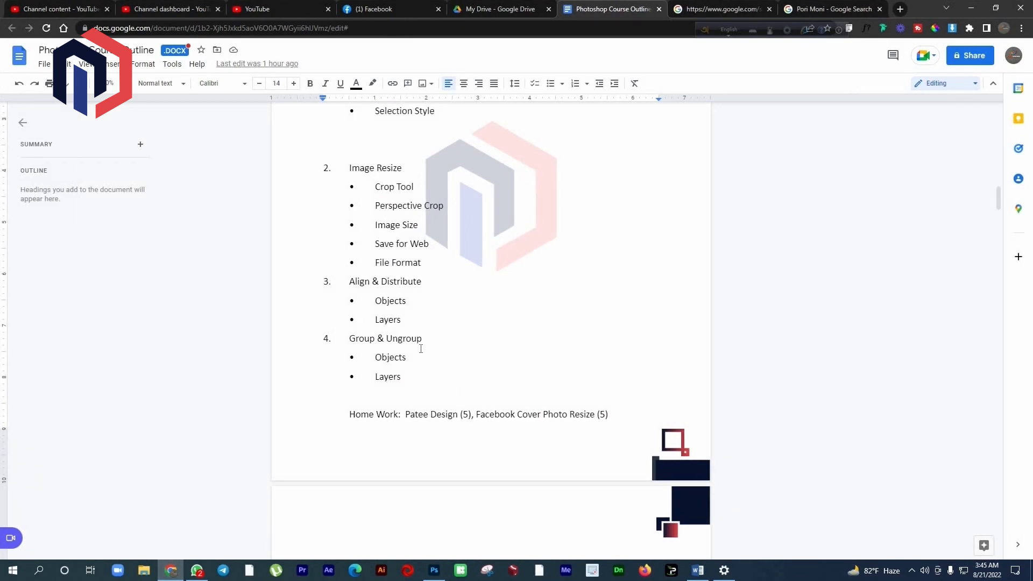
pyautogui.scroll(-2, 421, 342)
pyautogui.scroll(2, 418, 337)
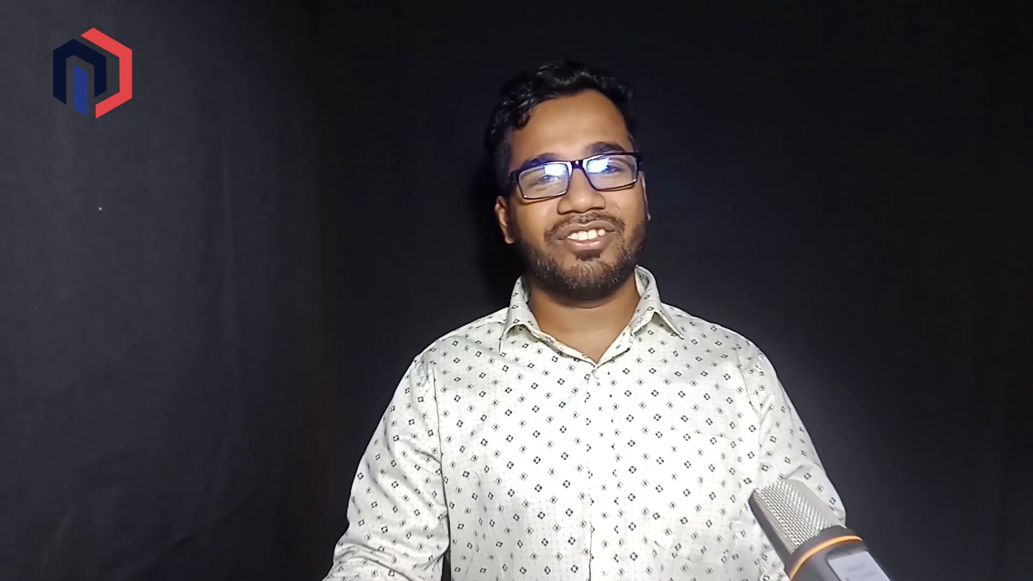